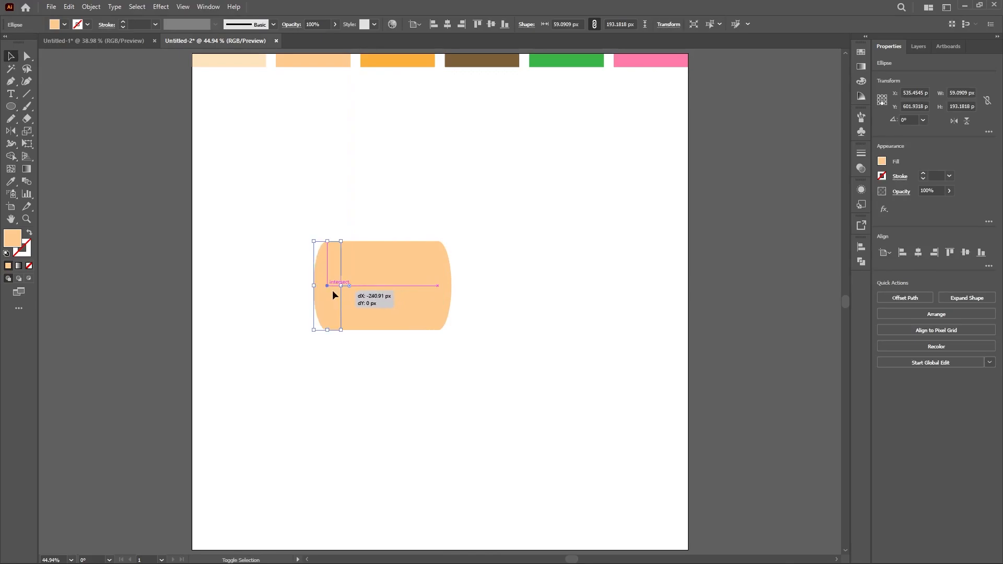
Step: Stretch the peach pot shape taller and center it horizontally in the lower half of the artboard
{"action": "left_click", "coordinate": [286, 317]}
{"action": "left_click_drag", "start_coordinate": [274, 239], "coordinate": [511, 362]}
{"action": "left_click_drag", "start_coordinate": [375, 329], "coordinate": [383, 343]}
{"action": "left_click_drag", "start_coordinate": [391, 313], "coordinate": [440, 367]}
{"action": "left_click", "coordinate": [447, 29]}
{"action": "left_click", "coordinate": [471, 262]}
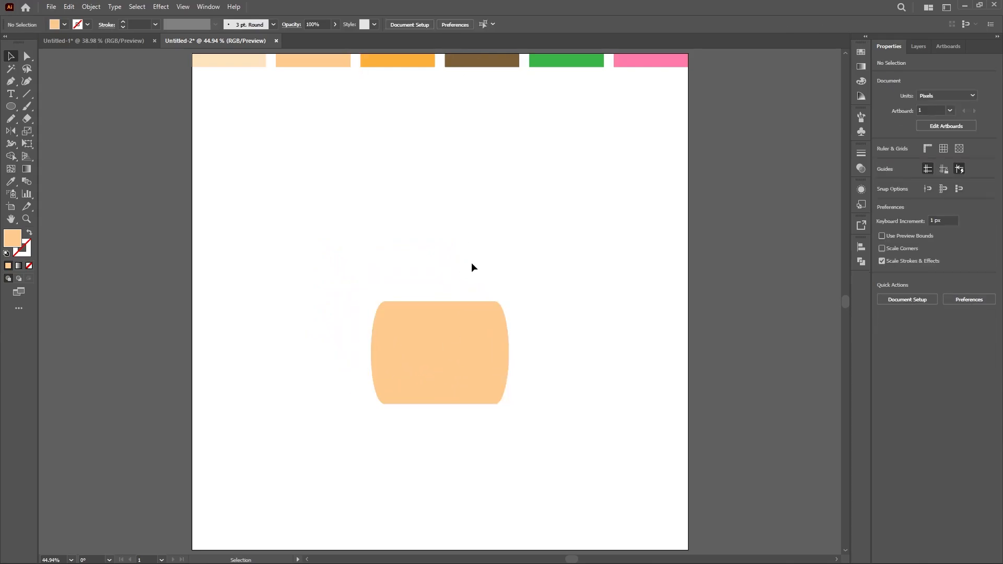
Step: Draw an ellipse about 283 × 325 px for the cactus body, centered above and overlapping the pot
{"action": "key", "text": "l"}
{"action": "mouse_move", "coordinate": [446, 277]}
{"action": "left_mouse_down"}
{"action": "mouse_move", "coordinate": [426, 298]}
{"action": "mouse_move", "coordinate": [491, 337]}
{"action": "left_mouse_up"}
{"action": "key", "text": "v"}
{"action": "left_click_drag", "start_coordinate": [420, 353], "coordinate": [419, 372]}
{"action": "left_click_drag", "start_coordinate": [428, 344], "coordinate": [427, 332]}
Step: Fill the cactus ellipse with the green palette color and send it behind the pot, nudged slightly up
{"action": "key", "text": "i"}
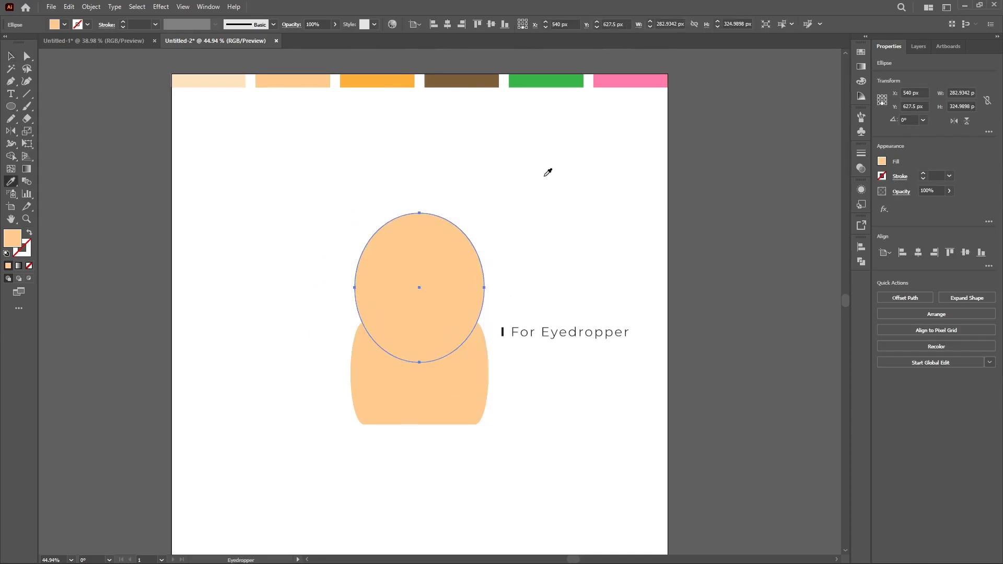
{"action": "left_click", "coordinate": [540, 82]}
{"action": "key", "text": "v"}
{"action": "left_click", "coordinate": [513, 209]}
{"action": "left_click", "coordinate": [468, 290]}
{"action": "key", "text": "ctrl+shift+bracketleft"}
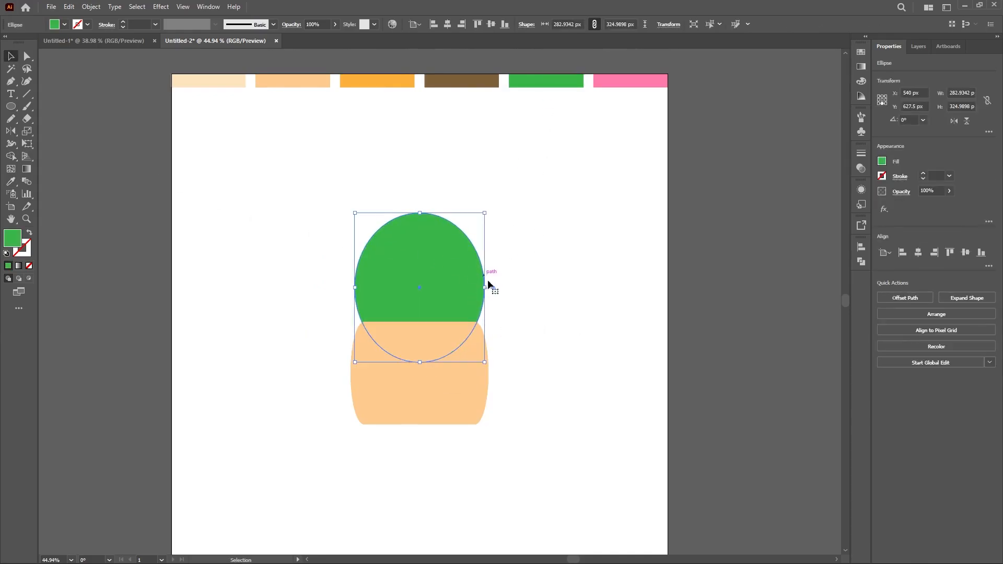
{"action": "left_click", "coordinate": [506, 273]}
{"action": "left_click_drag", "start_coordinate": [459, 290], "coordinate": [458, 287]}
{"action": "left_click", "coordinate": [507, 287]}
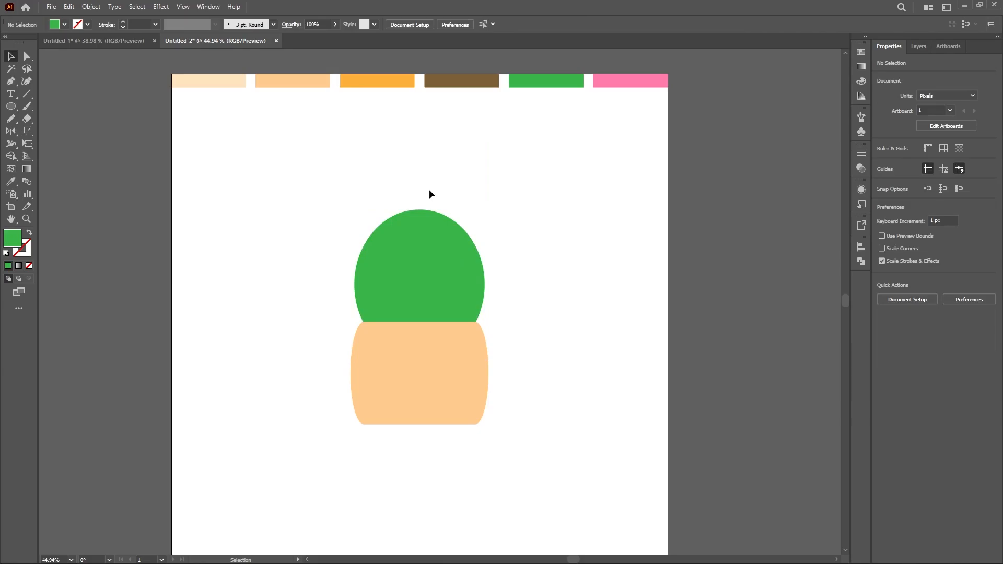
Step: Draw a narrow vertical ellipse about 22 × 102 px above the cactus and convert its ends to corner points
{"action": "key", "text": "z"}
{"action": "left_click_drag", "start_coordinate": [400, 190], "coordinate": [462, 199]}
{"action": "left_click_drag", "start_coordinate": [463, 199], "coordinate": [437, 266]}
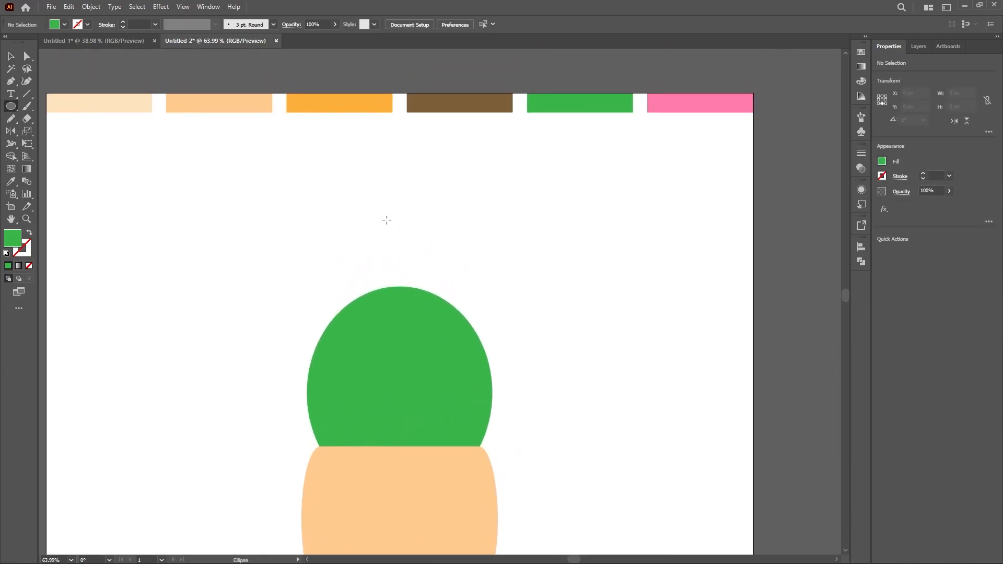
{"action": "left_click_drag", "start_coordinate": [381, 209], "coordinate": [389, 243]}
{"action": "key", "text": "a"}
{"action": "left_click", "coordinate": [382, 176]}
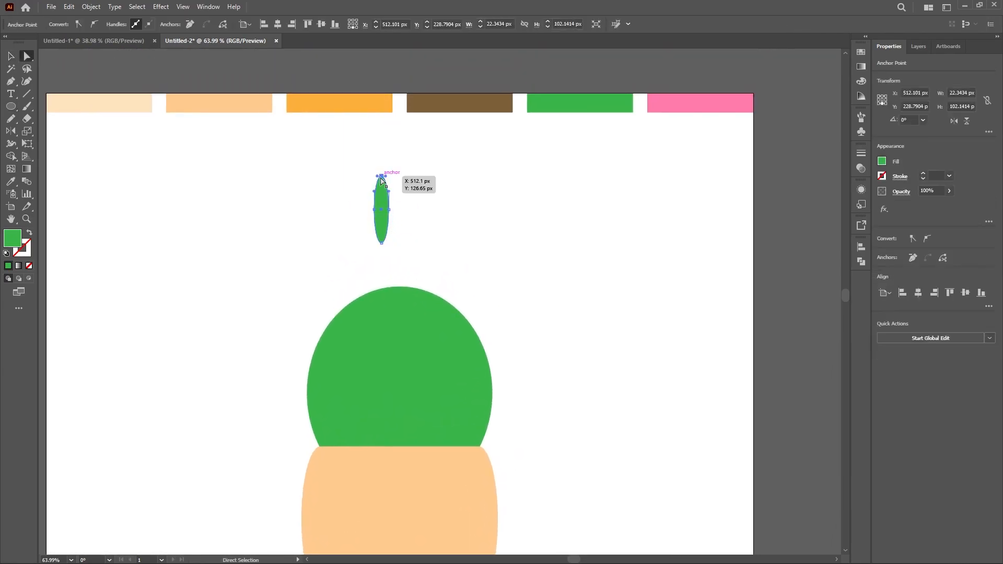
{"action": "left_click", "coordinate": [78, 24]}
{"action": "key", "text": "v"}
{"action": "left_click", "coordinate": [493, 255]}
Step: Color the petal with the pink palette swatch and place it at about 15 × 67 px, centered on the cactus top
{"action": "left_click", "coordinate": [384, 219]}
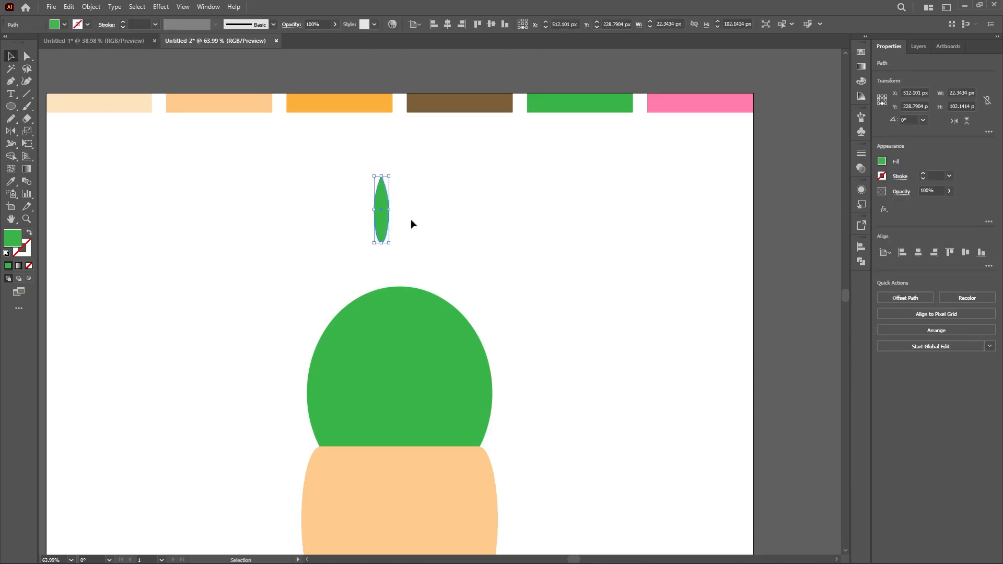
{"action": "left_click", "coordinate": [670, 106]}
{"action": "key", "text": "v"}
{"action": "mouse_move", "coordinate": [384, 226]}
{"action": "left_mouse_down"}
{"action": "mouse_move", "coordinate": [402, 271]}
{"action": "mouse_move", "coordinate": [401, 231]}
{"action": "left_mouse_up"}
{"action": "scroll", "coordinate": [418, 293], "scroll_direction": "up", "scroll_amount": 3}
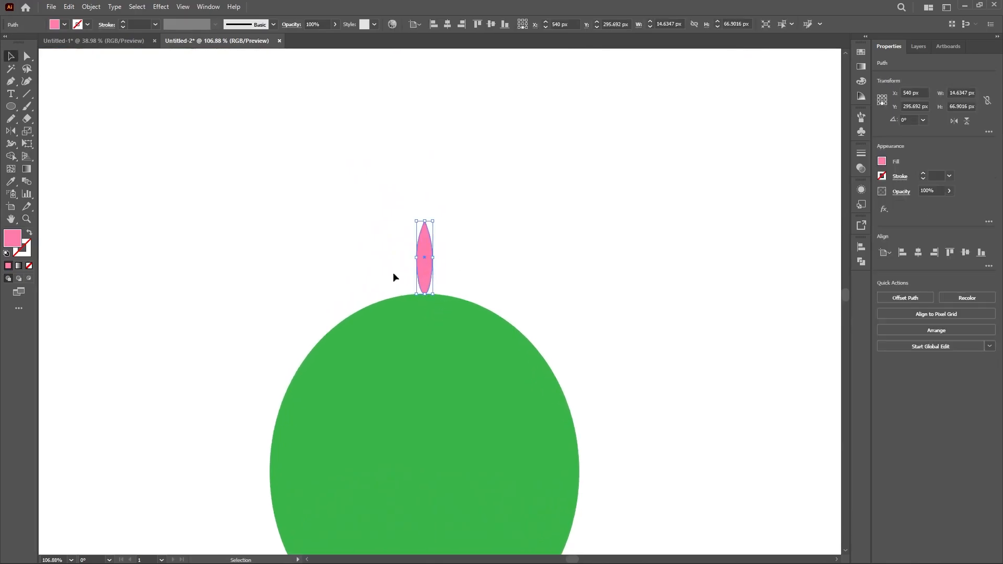
Step: Duplicate the pink petal in place and rotate the copy to the left as the outer petal of the flower
{"action": "key", "text": "ctrl+c"}
{"action": "key", "text": "ctrl+f"}
{"action": "left_click_drag", "start_coordinate": [410, 215], "coordinate": [380, 263]}
{"action": "left_click_drag", "start_coordinate": [438, 259], "coordinate": [406, 291]}
{"action": "left_click_drag", "start_coordinate": [343, 279], "coordinate": [366, 250]}
{"action": "left_click_drag", "start_coordinate": [403, 297], "coordinate": [377, 228]}
{"action": "left_click", "coordinate": [923, 121]}
{"action": "left_click", "coordinate": [931, 144]}
Step: Tilt another petal between the outer left and center petals, setting its rotation to 20°
{"action": "left_click", "coordinate": [468, 244]}
{"action": "left_click", "coordinate": [336, 236]}
{"action": "left_click_drag", "start_coordinate": [323, 206], "coordinate": [332, 205]}
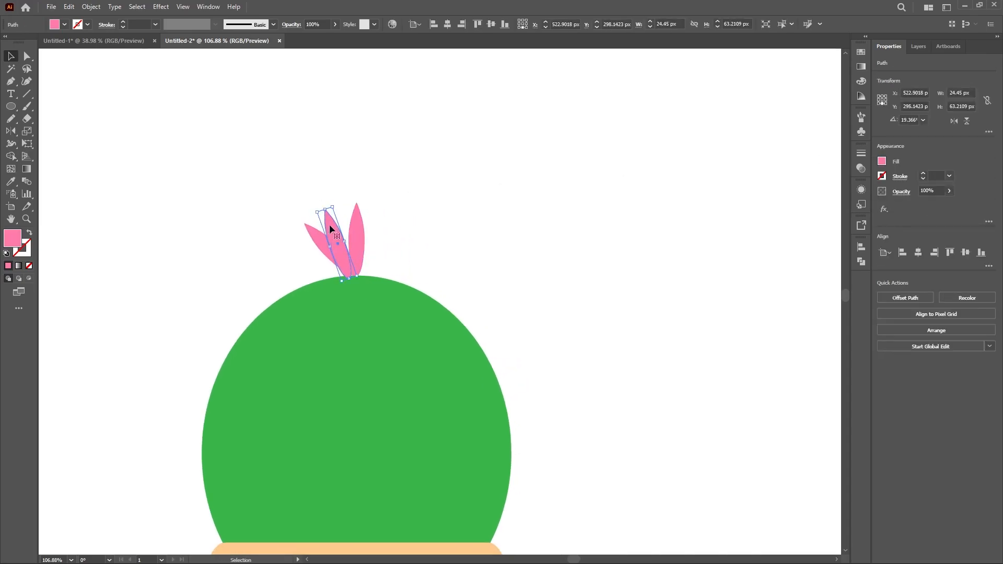
{"action": "left_click", "coordinate": [923, 120]}
{"action": "left_click", "coordinate": [911, 120]}
{"action": "type", "text": "20"}
{"action": "key", "text": "Return"}
Step: Mirror copies of the two left petals horizontally and place them on the right side of the flower
{"action": "left_click_drag", "start_coordinate": [337, 255], "coordinate": [340, 214]}
{"action": "left_click", "coordinate": [407, 226]}
{"action": "left_click", "coordinate": [954, 120]}
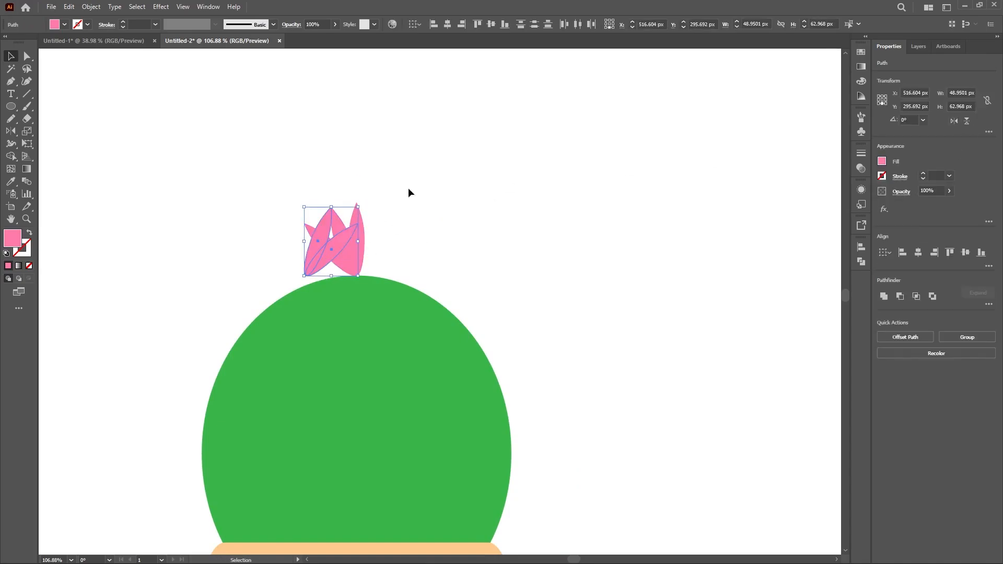
{"action": "left_click_drag", "start_coordinate": [320, 254], "coordinate": [372, 255]}
{"action": "left_click", "coordinate": [292, 214]}
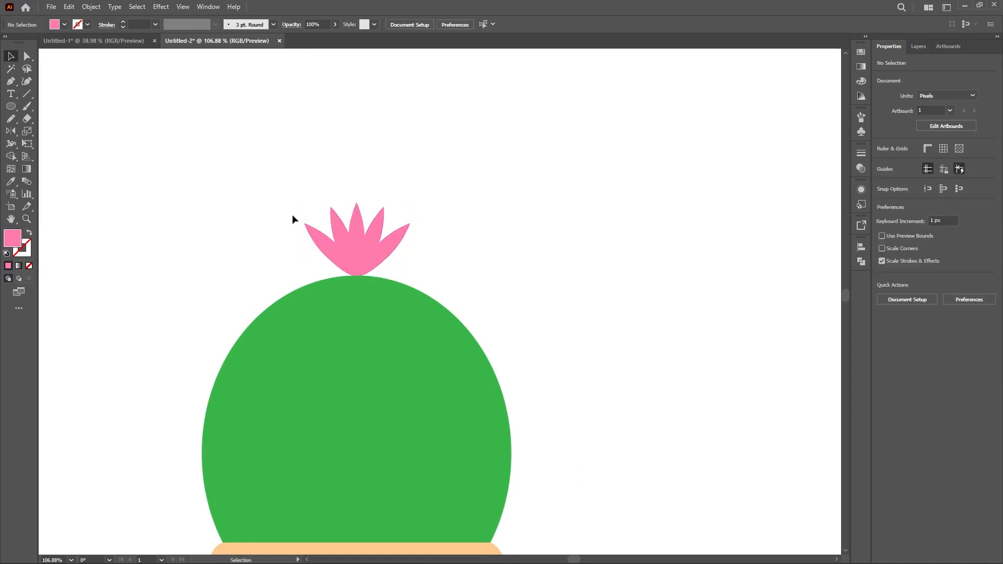
Step: Group the five petals, squash the flower to about 36 px high, and center it horizontally on the cactus
{"action": "left_click_drag", "start_coordinate": [293, 214], "coordinate": [428, 243]}
{"action": "key", "text": "ctrl+g"}
{"action": "left_click_drag", "start_coordinate": [357, 203], "coordinate": [358, 263]}
{"action": "left_click", "coordinate": [463, 250]}
{"action": "left_click", "coordinate": [447, 25]}
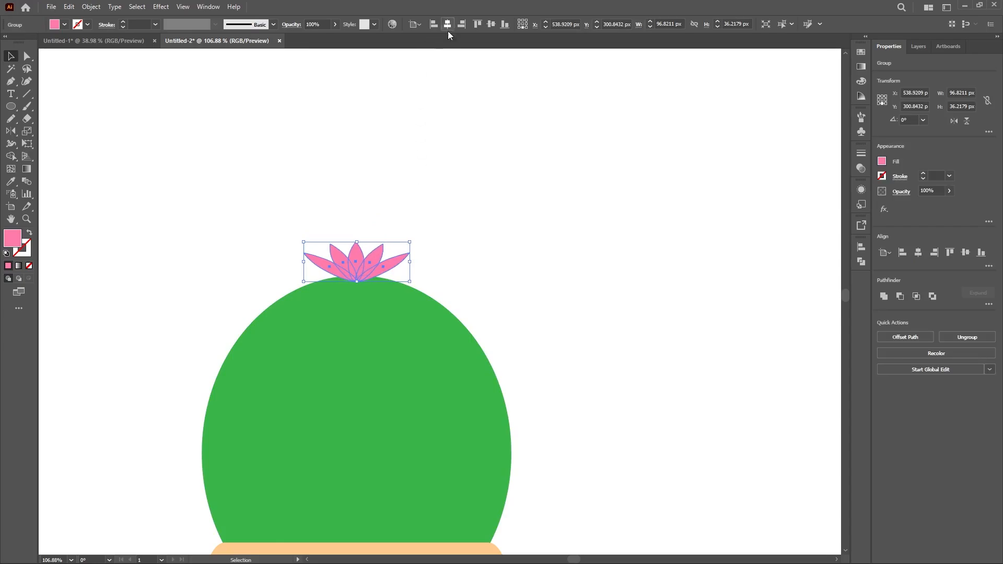
{"action": "left_click", "coordinate": [441, 266]}
{"action": "scroll", "coordinate": [450, 209], "scroll_direction": "down", "scroll_amount": 5}
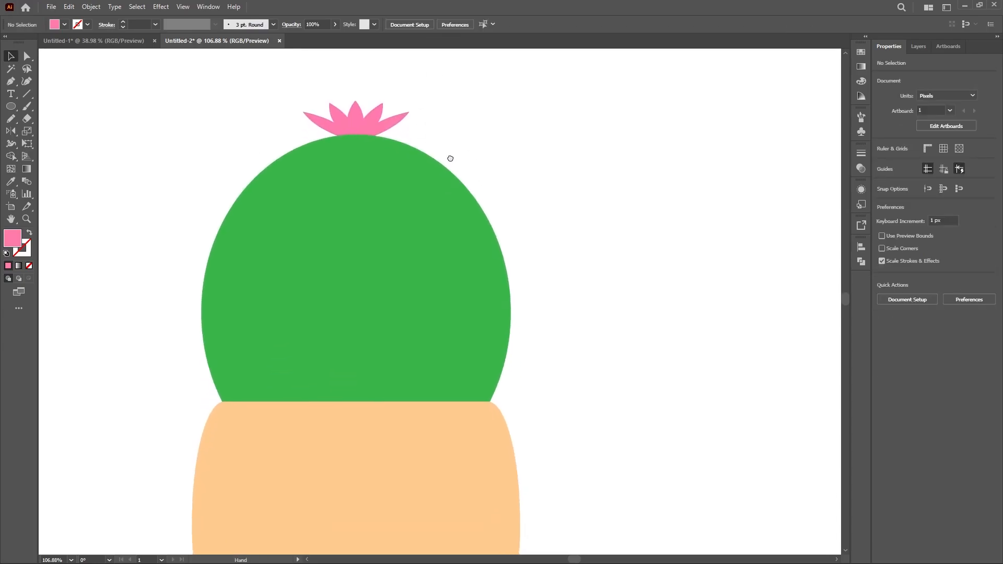
Step: Draw a vertical dark green line about 48 px long beside the cactus and rotate it 30°
{"action": "scroll", "coordinate": [523, 178], "scroll_direction": "up", "scroll_amount": 1}
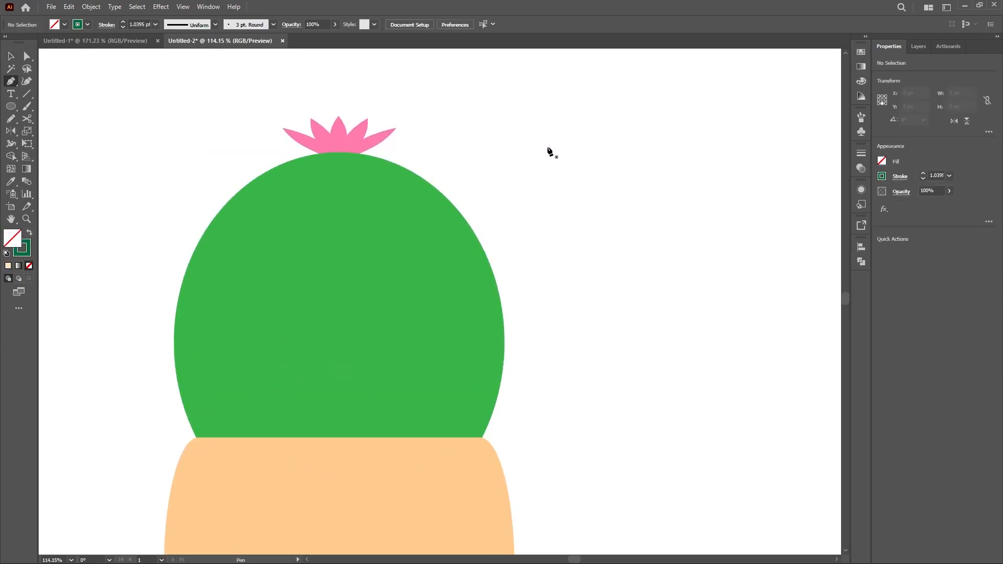
{"action": "left_click", "coordinate": [550, 146]}
{"action": "left_click", "coordinate": [549, 202], "text": "shift"}
{"action": "key", "text": "v"}
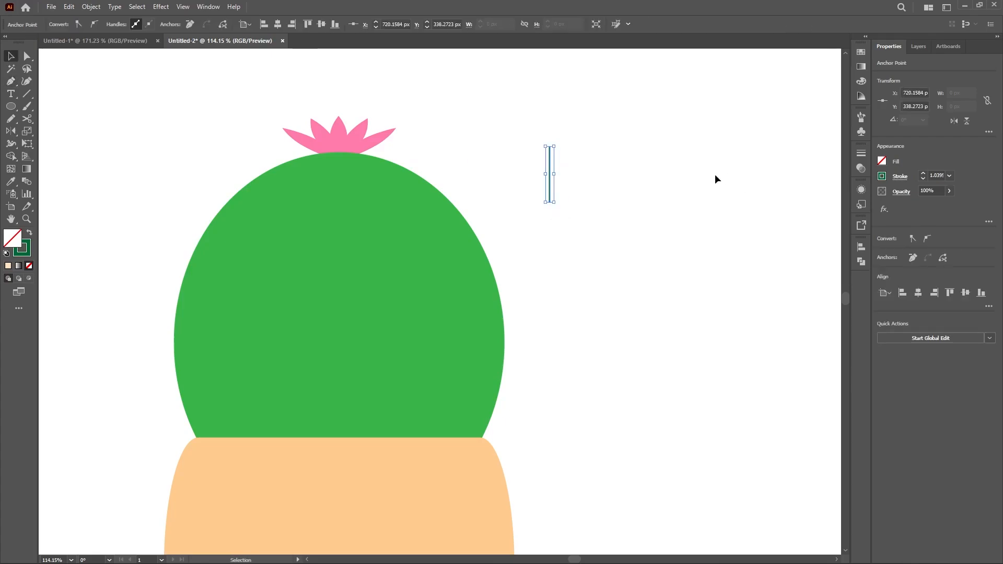
{"action": "key", "text": "a"}
{"action": "left_click", "coordinate": [549, 178]}
{"action": "key", "text": "ctrl+alt+shift+d"}
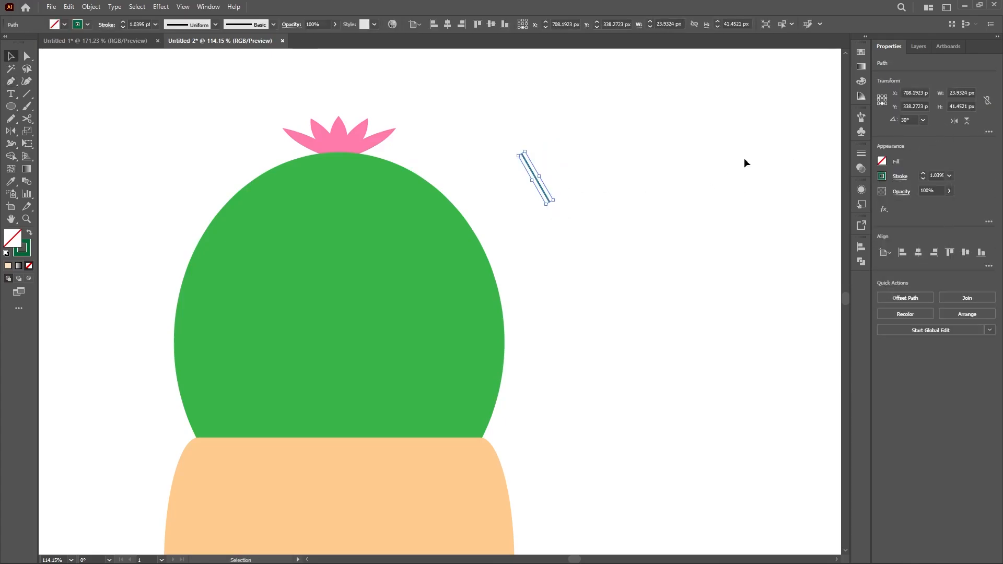
Step: Mirror a copy of the line to form an X, and place the grouped pair on the cactus's top edge
{"action": "left_click", "coordinate": [954, 121]}
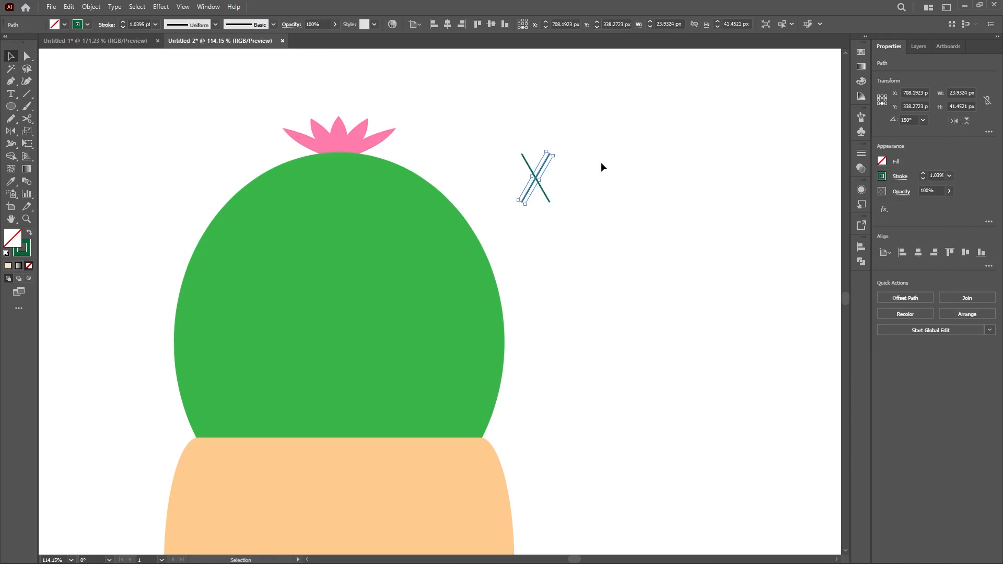
{"action": "left_click_drag", "start_coordinate": [508, 152], "coordinate": [341, 155]}
{"action": "key", "text": "ctrl+g"}
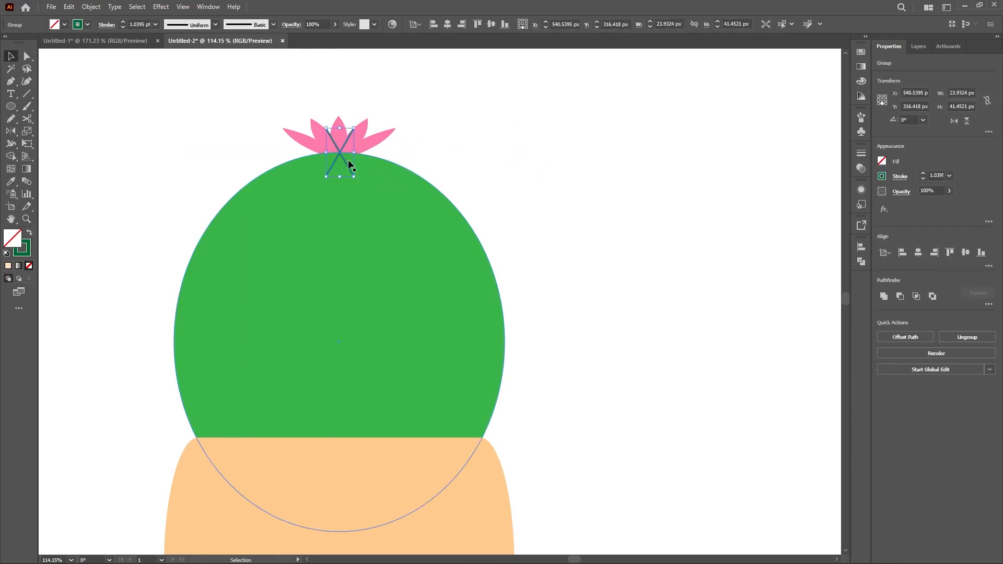
Step: Rotate a copy of the X-shaped spine 30° around the cactus center and repeat it to complete the ring
{"action": "key", "text": "o"}
{"action": "key", "text": "r"}
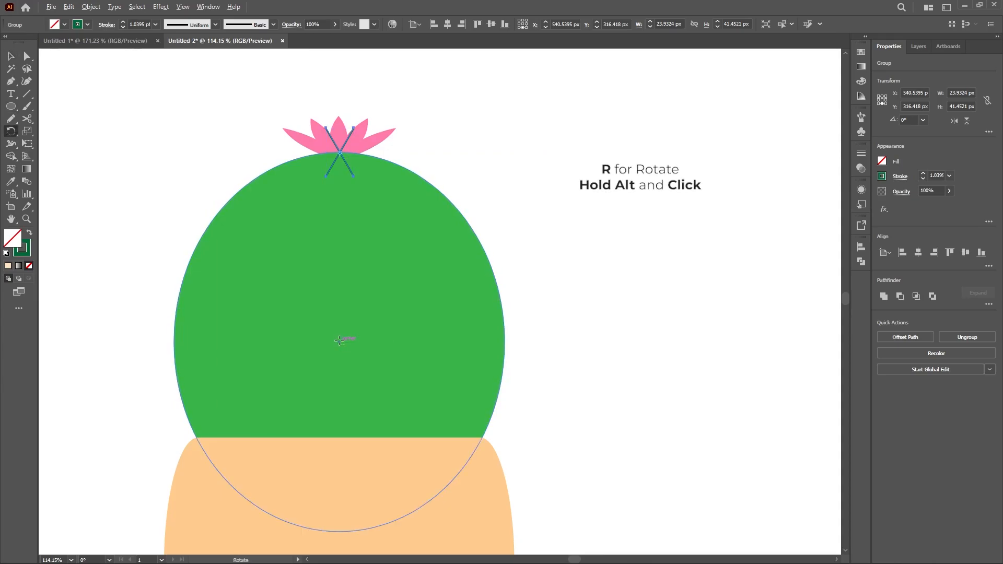
{"action": "left_click", "coordinate": [340, 341], "text": "alt"}
{"action": "left_click", "coordinate": [113, 365]}
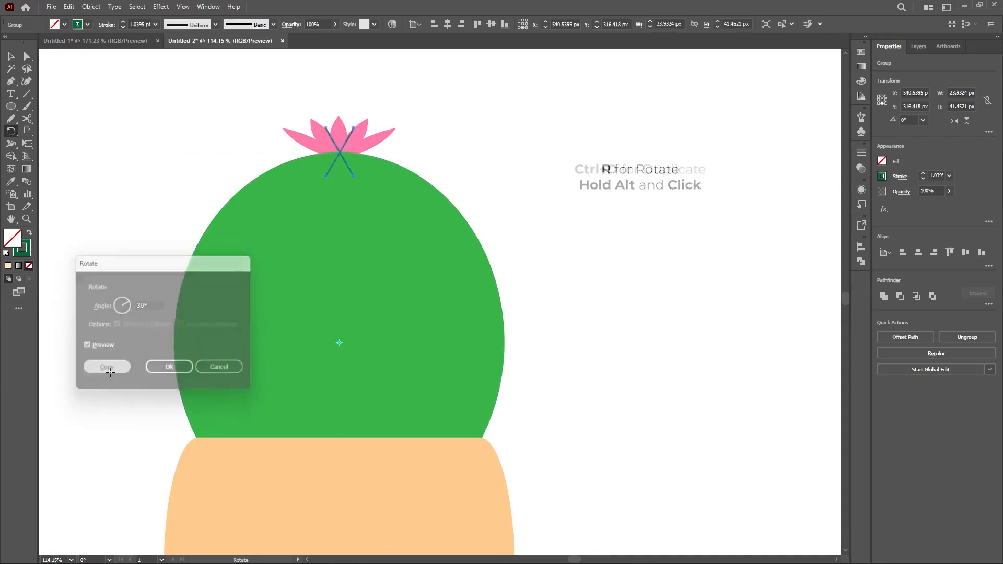
{"action": "key", "text": "ctrl+d"}
{"action": "key", "text": "ctrl+d"}
{"action": "key", "text": "ctrl+d"}
{"action": "key", "text": "ctrl+d"}
{"action": "key", "text": "ctrl+d"}
{"action": "key", "text": "ctrl+d"}
{"action": "key", "text": "ctrl+d"}
{"action": "key", "text": "ctrl+d"}
{"action": "key", "text": "ctrl+d"}
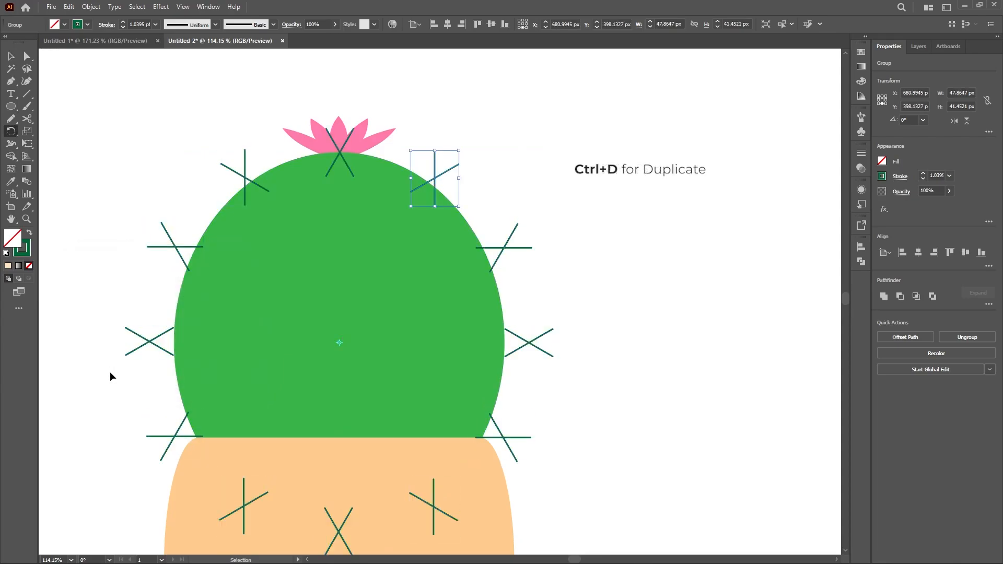
{"action": "left_click", "coordinate": [589, 249]}
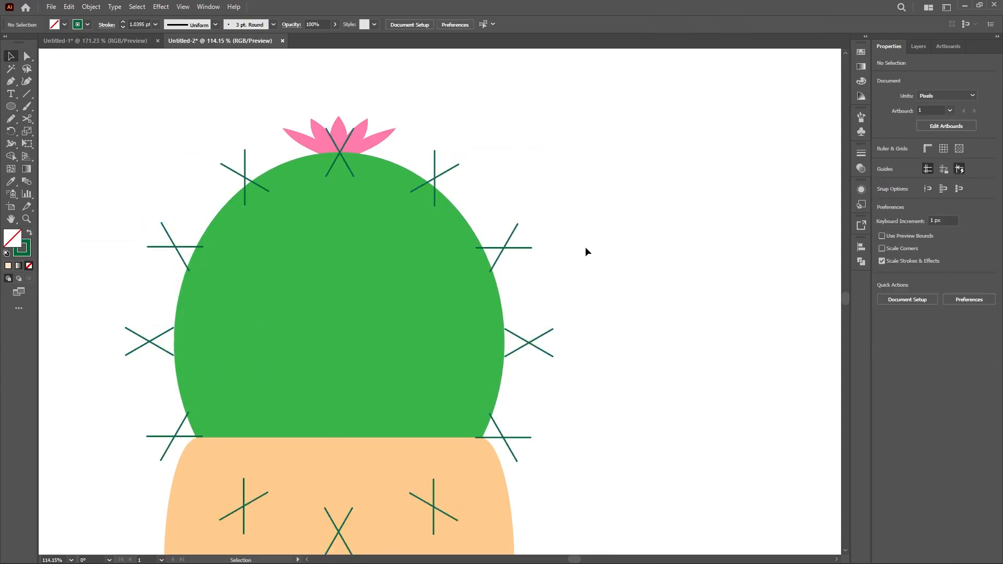
Step: Delete the three X-shaped spines lying over the pot
{"action": "left_click_drag", "start_coordinate": [450, 472], "coordinate": [462, 398]}
{"action": "left_click", "coordinate": [447, 427]}
{"action": "left_click", "coordinate": [351, 457], "text": "shift"}
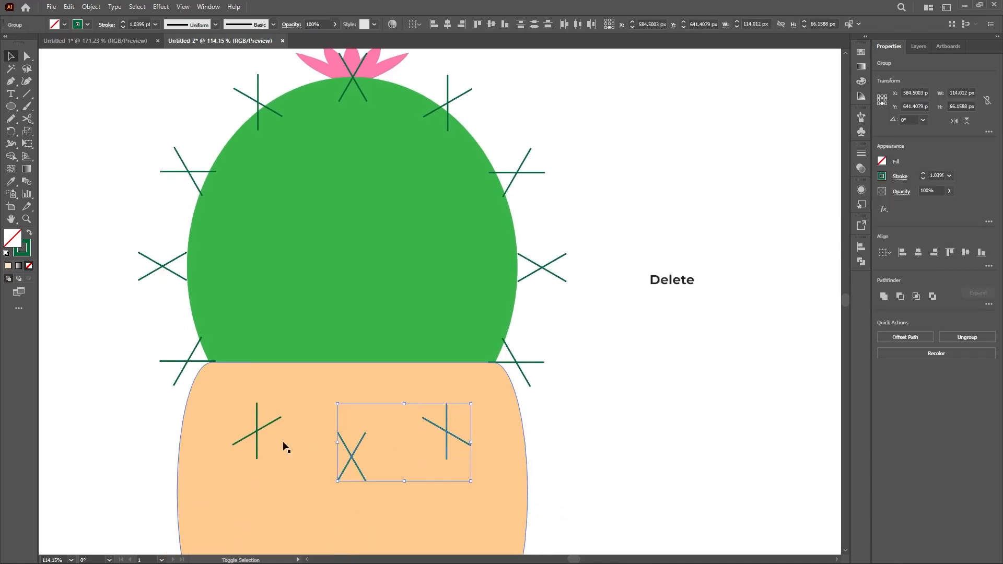
{"action": "left_click", "coordinate": [258, 430], "text": "shift"}
{"action": "key", "text": "Delete"}
Step: Move the side spines on both sides inward so each one crosses at the cactus outline
{"action": "left_click_drag", "start_coordinate": [570, 126], "coordinate": [561, 174]}
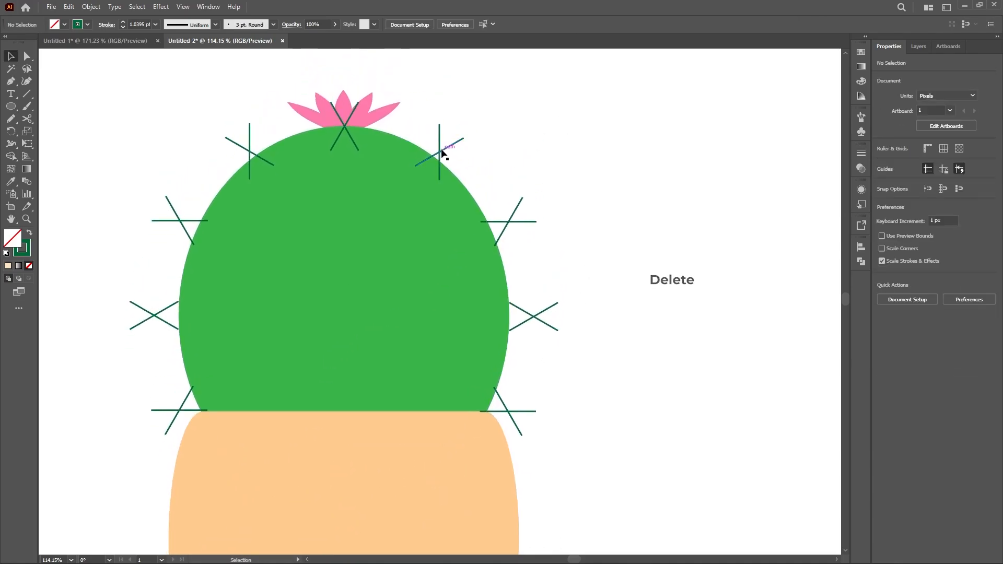
{"action": "left_click_drag", "start_coordinate": [503, 226], "coordinate": [495, 230]}
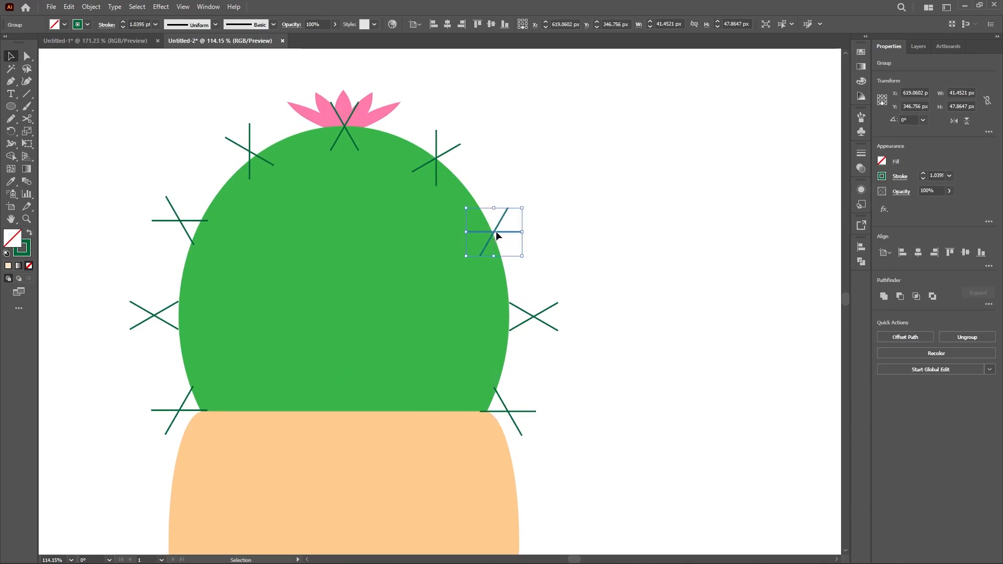
{"action": "left_click_drag", "start_coordinate": [533, 316], "coordinate": [509, 316]}
{"action": "left_click_drag", "start_coordinate": [506, 411], "coordinate": [491, 401]}
{"action": "left_click_drag", "start_coordinate": [181, 410], "coordinate": [194, 401]}
{"action": "left_click_drag", "start_coordinate": [152, 316], "coordinate": [177, 315]}
{"action": "left_click_drag", "start_coordinate": [173, 227], "coordinate": [197, 230]}
{"action": "left_click_drag", "start_coordinate": [263, 154], "coordinate": [267, 161]}
Step: Group all the spines and send them behind the cactus body
{"action": "key", "text": "ctrl+a"}
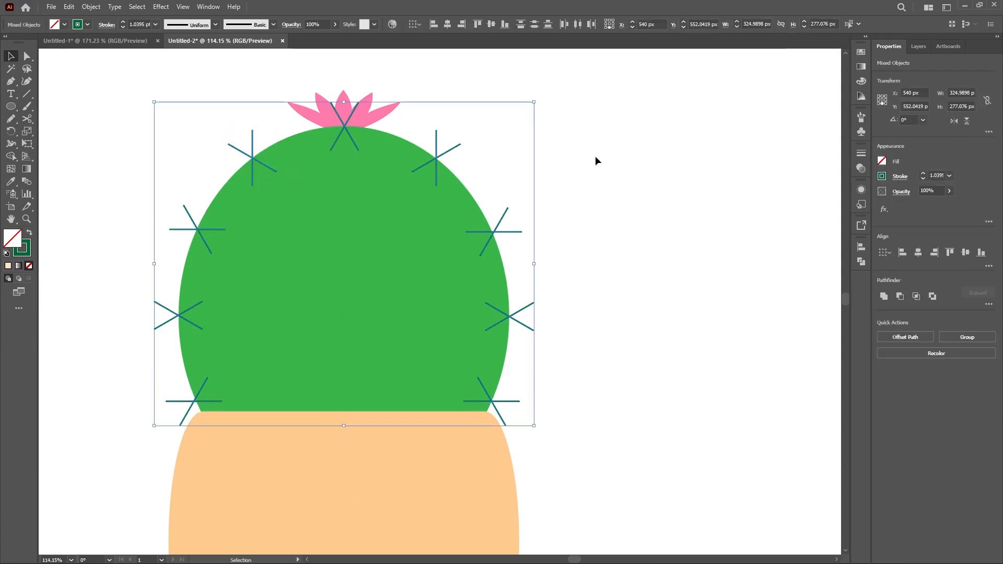
{"action": "right_click", "coordinate": [443, 163]}
{"action": "left_click", "coordinate": [481, 299]}
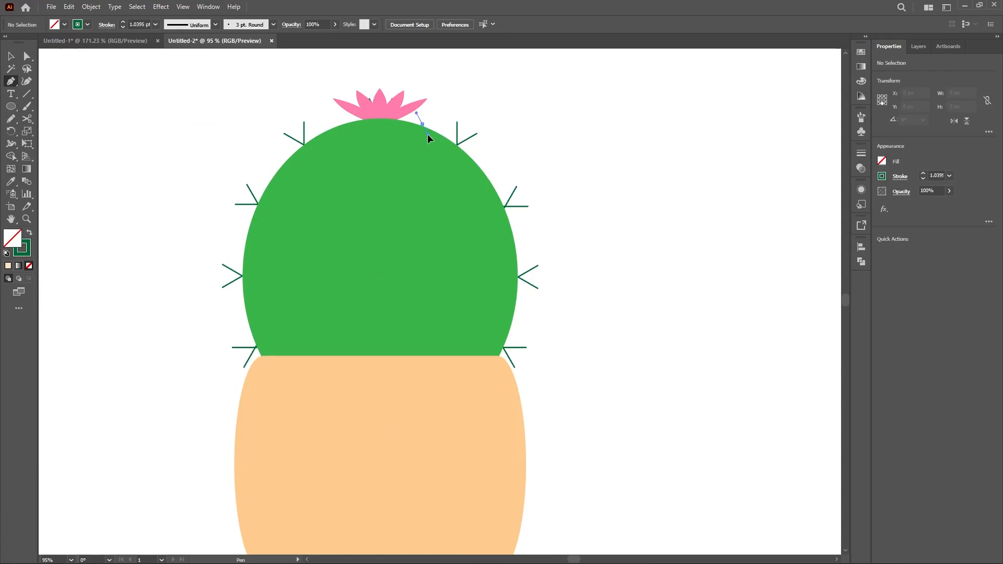
Step: Draw a curved line about 61 × 275 px with the Pen tool down the right side of the cactus
{"action": "left_click_drag", "start_coordinate": [427, 134], "coordinate": [439, 142]}
{"action": "left_click_drag", "start_coordinate": [449, 390], "coordinate": [370, 500]}
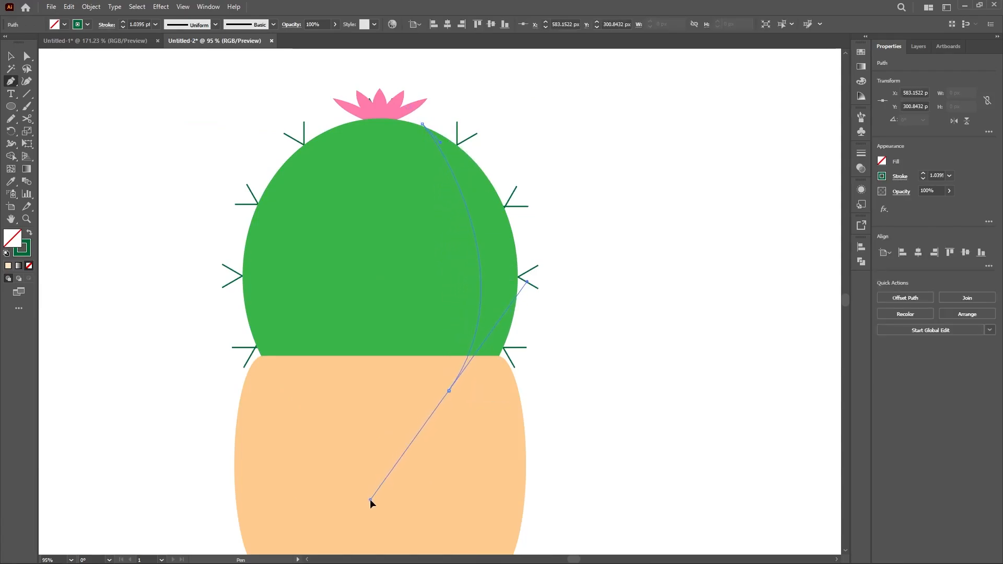
{"action": "key", "text": "v"}
{"action": "left_click", "coordinate": [547, 360]}
Step: Give the curved line a 1 pt white stroke with no fill
{"action": "left_click", "coordinate": [477, 264]}
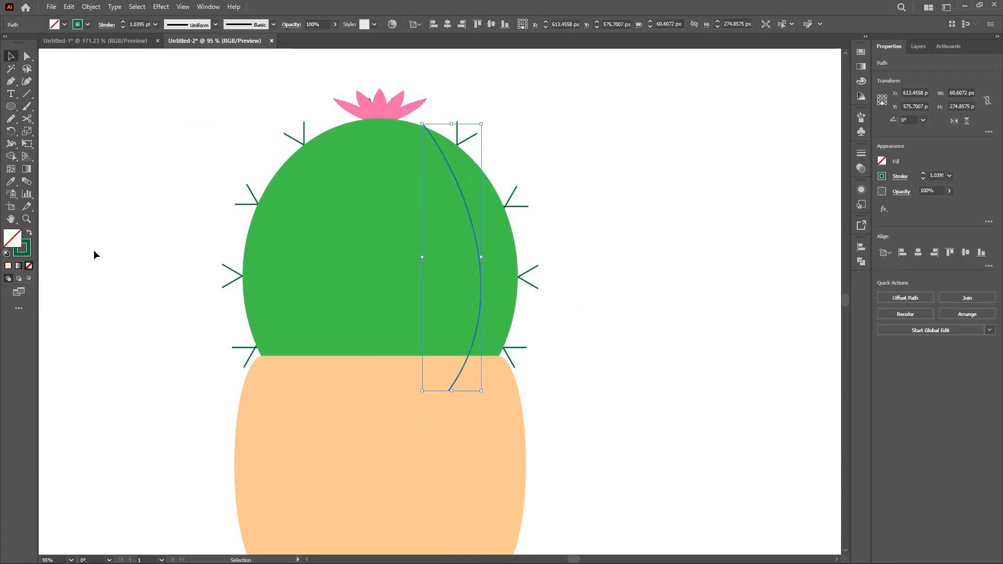
{"action": "key", "text": "d"}
{"action": "left_click", "coordinate": [29, 233]}
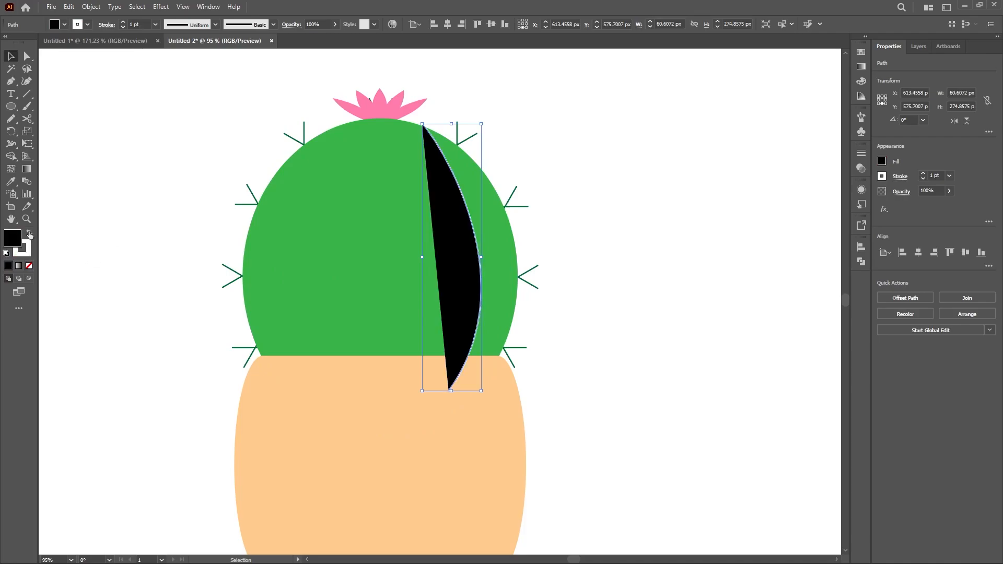
{"action": "left_click", "coordinate": [29, 265]}
{"action": "left_click", "coordinate": [90, 274]}
Step: Reflect a copy of the white curve across a vertical axis through the cactus center to the left side
{"action": "left_click", "coordinate": [480, 219]}
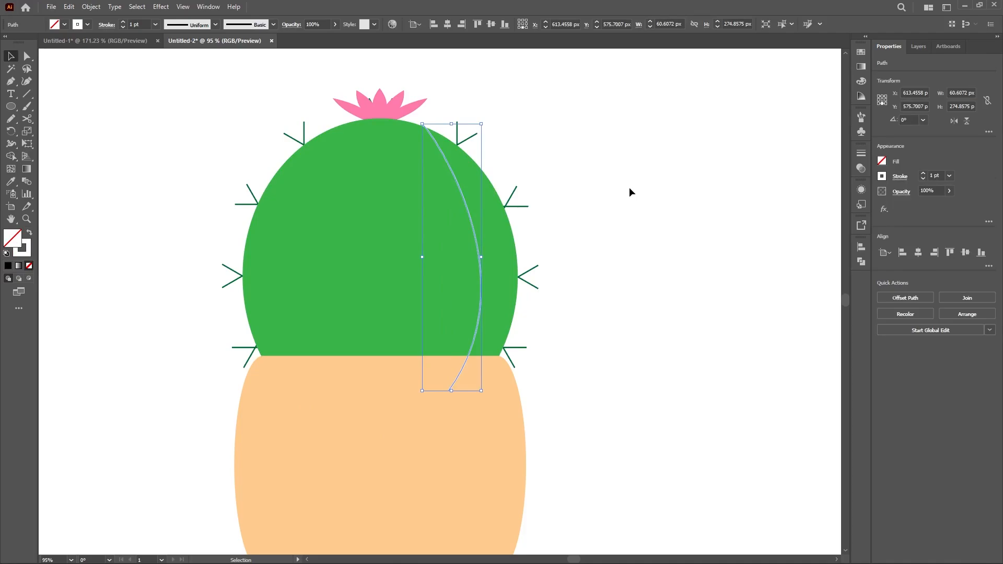
{"action": "key", "text": "o"}
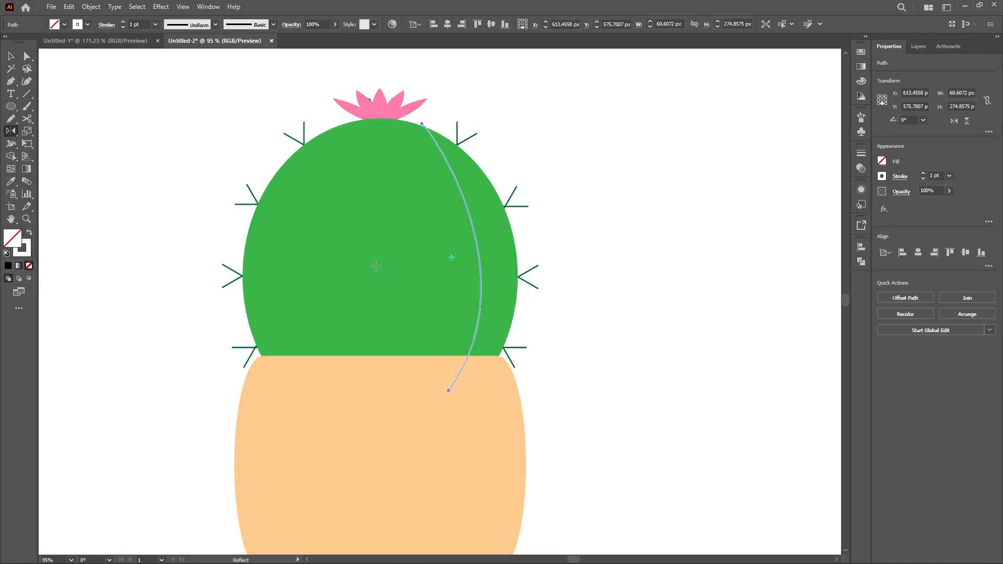
{"action": "left_click", "coordinate": [379, 124], "text": "alt"}
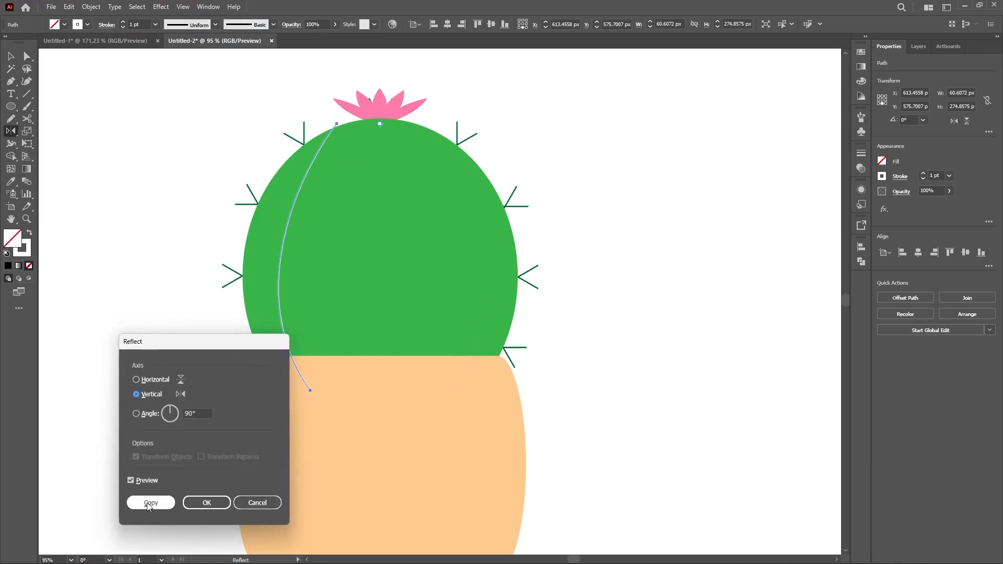
{"action": "left_click", "coordinate": [149, 507]}
{"action": "key", "text": "v"}
{"action": "left_click", "coordinate": [555, 204]}
Step: Draw a vertical oval eye about 9 × 23 px on the cactus, with black fill and no stroke
{"action": "key", "text": "l"}
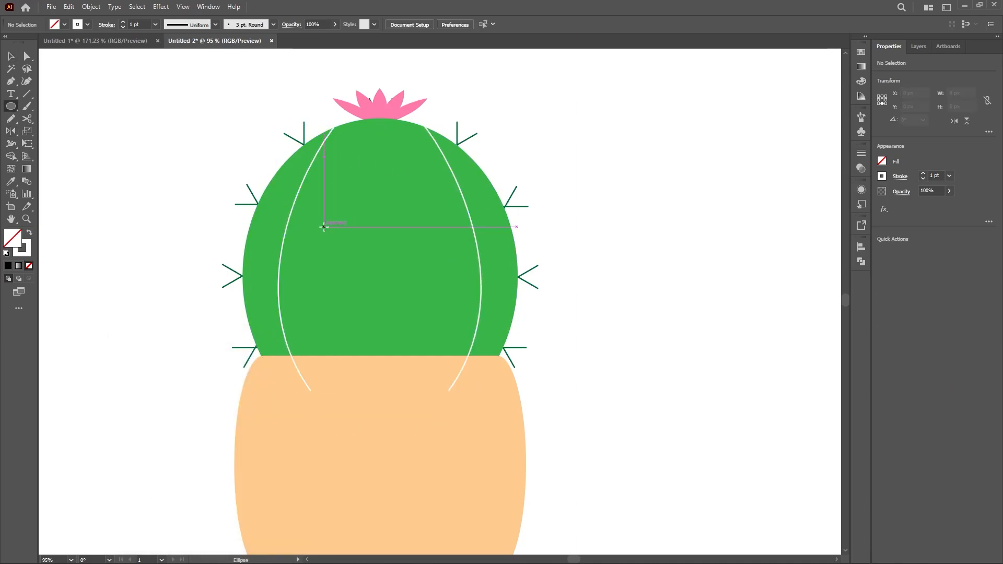
{"action": "left_click_drag", "start_coordinate": [324, 226], "coordinate": [333, 249]}
{"action": "left_click", "coordinate": [6, 253]}
{"action": "left_click", "coordinate": [29, 233]}
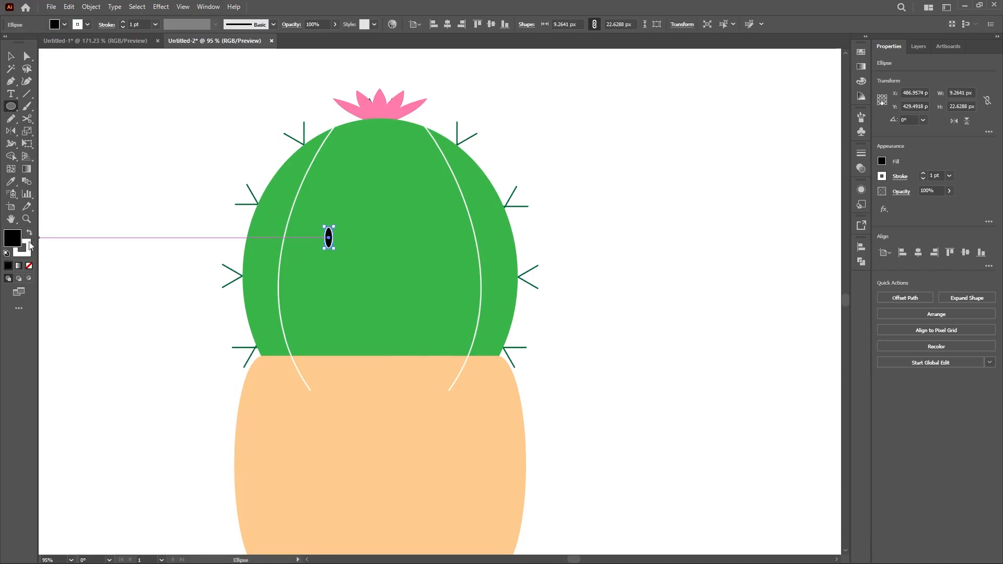
{"action": "left_click", "coordinate": [25, 253]}
{"action": "left_click", "coordinate": [29, 265]}
{"action": "left_click", "coordinate": [16, 239]}
{"action": "key", "text": "v"}
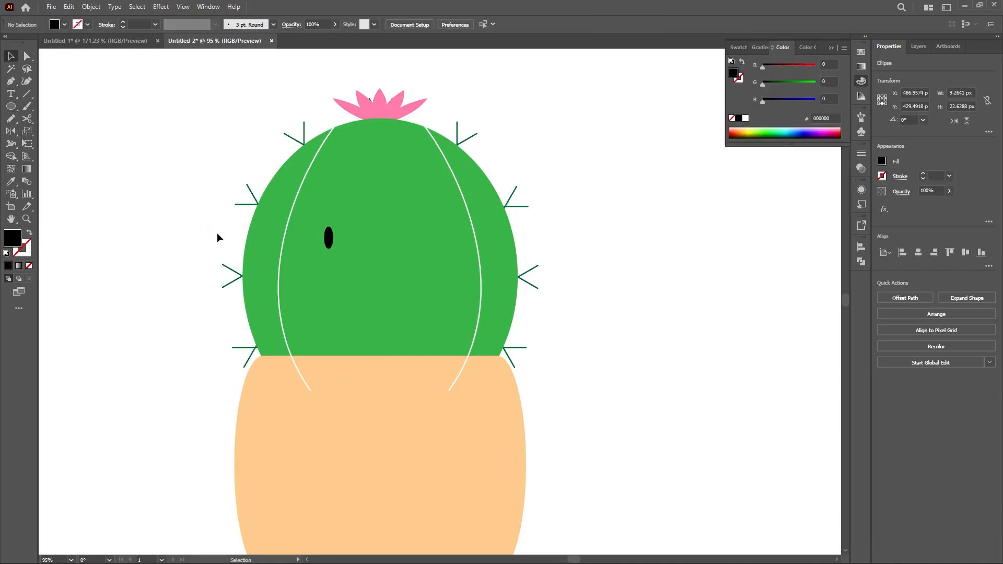
Step: Duplicate the black eye to its right and shift the original inward to space both eyes evenly on the face
{"action": "left_click_drag", "start_coordinate": [328, 237], "coordinate": [414, 240]}
{"action": "left_click", "coordinate": [331, 238], "text": "shift"}
{"action": "left_click", "coordinate": [555, 223]}
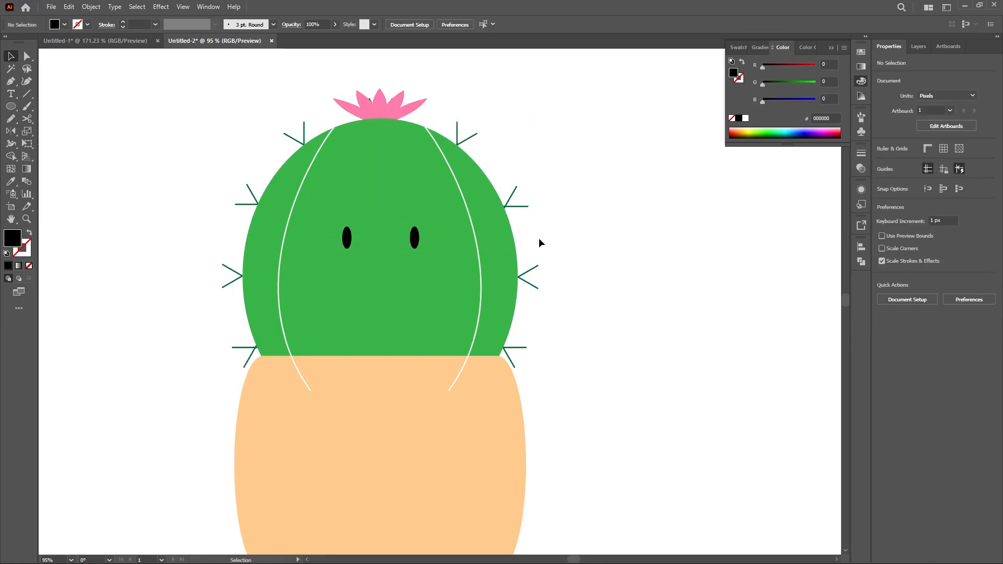
Step: Draw a curved smile about 31 × 14 px below the eyes with the Pen tool, using black stroke and no fill
{"action": "key", "text": "p"}
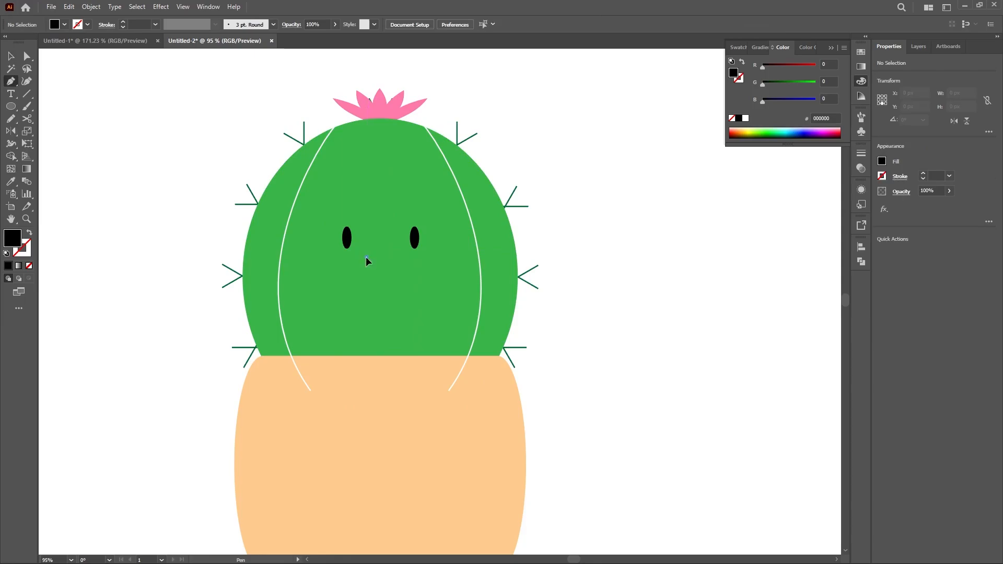
{"action": "left_click", "coordinate": [366, 257]}
{"action": "left_click", "coordinate": [396, 257]}
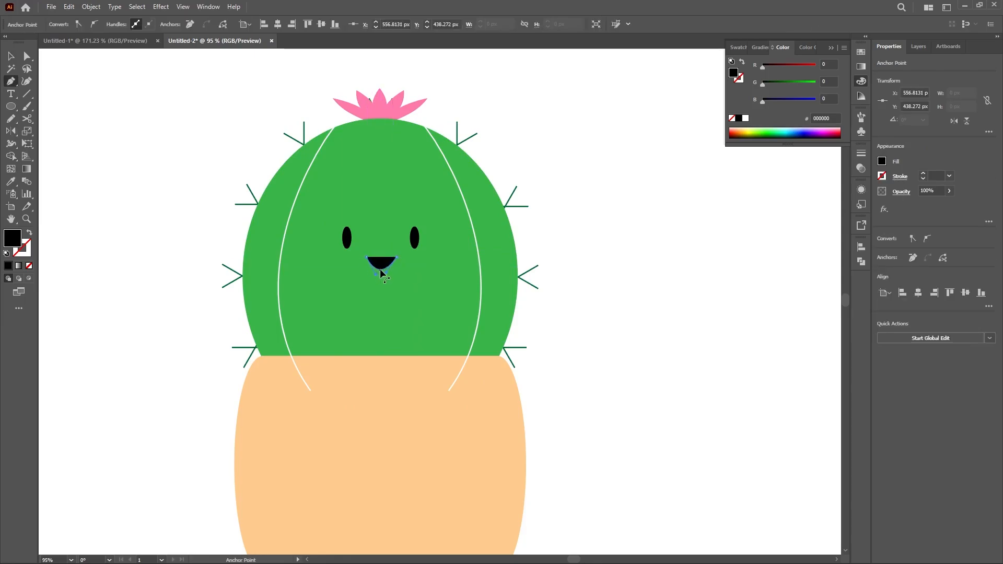
{"action": "left_click", "coordinate": [29, 233]}
{"action": "left_click", "coordinate": [10, 56]}
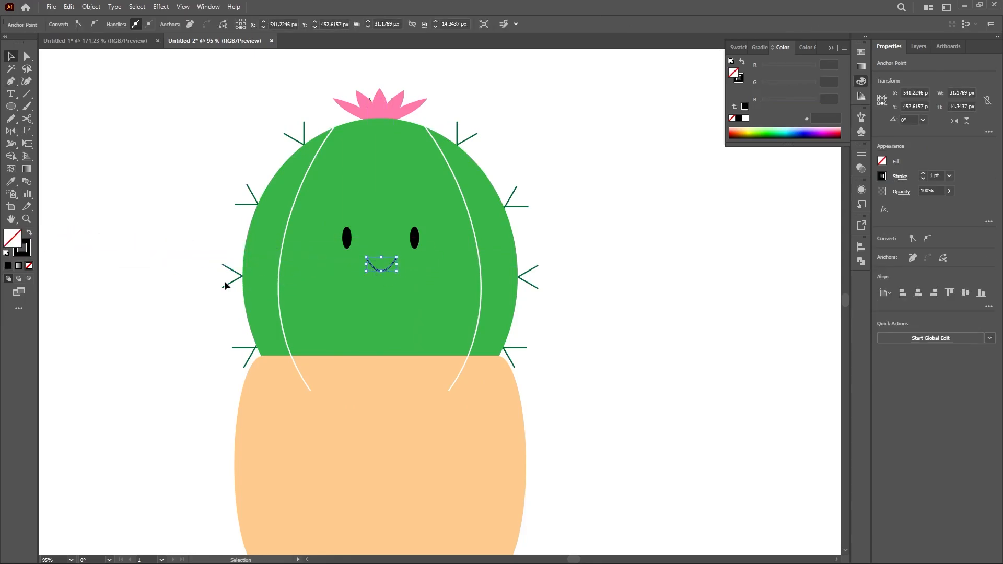
{"action": "left_click", "coordinate": [226, 284]}
Step: Give the smile a 5 pt stroke with a tapered-ends width profile, then enlarge it and place it lower on the face
{"action": "left_click", "coordinate": [372, 268]}
{"action": "left_click", "coordinate": [124, 24]}
{"action": "left_click", "coordinate": [124, 24]}
{"action": "left_click", "coordinate": [124, 24]}
{"action": "left_click", "coordinate": [124, 24]}
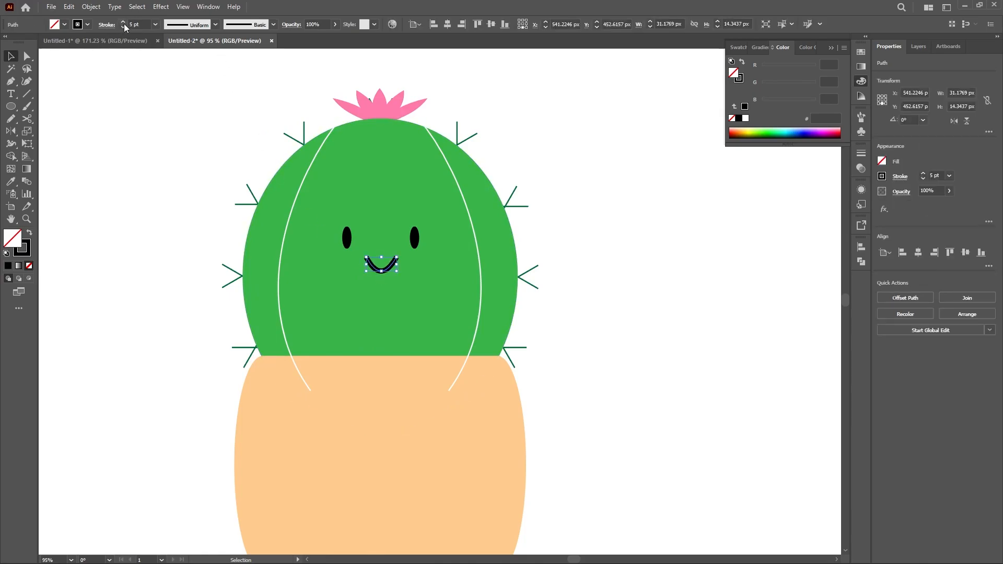
{"action": "left_click", "coordinate": [214, 26]}
{"action": "left_click", "coordinate": [195, 55]}
{"action": "left_click", "coordinate": [196, 167]}
{"action": "left_click_drag", "start_coordinate": [382, 273], "coordinate": [403, 280]}
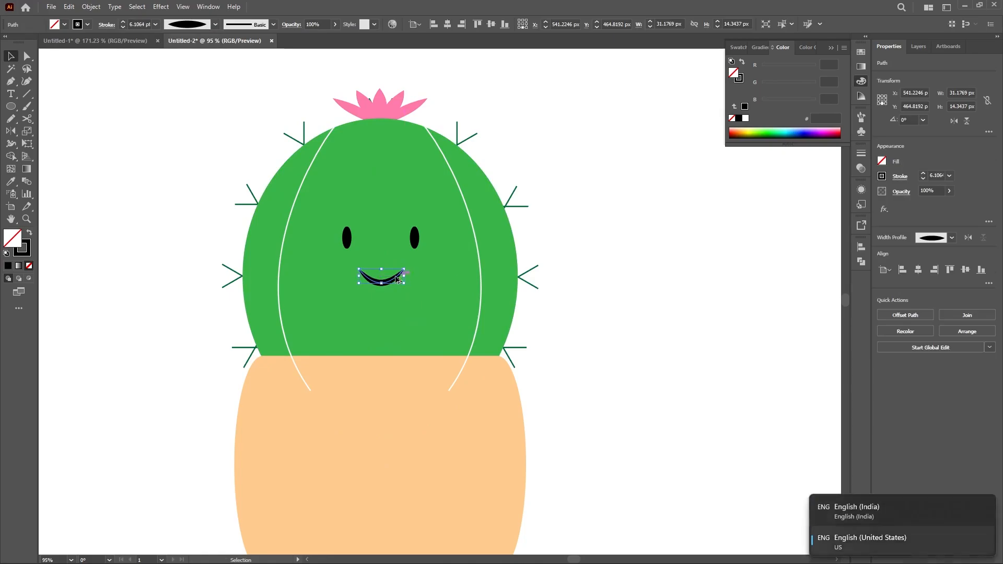
{"action": "left_click", "coordinate": [176, 302]}
Step: Draw a circle about 44 px wide at the pot's center and fill it with the orange palette swatch's color
{"action": "key", "text": "l"}
{"action": "mouse_move", "coordinate": [364, 464]}
{"action": "left_mouse_down"}
{"action": "mouse_move", "coordinate": [353, 360]}
{"action": "mouse_move", "coordinate": [375, 379]}
{"action": "left_mouse_up"}
{"action": "mouse_move", "coordinate": [452, 389]}
{"action": "left_mouse_down", "text": "ctrl"}
{"action": "mouse_move", "coordinate": [421, 370]}
{"action": "mouse_move", "coordinate": [403, 438]}
{"action": "left_mouse_up", "text": "ctrl"}
{"action": "key", "text": "i"}
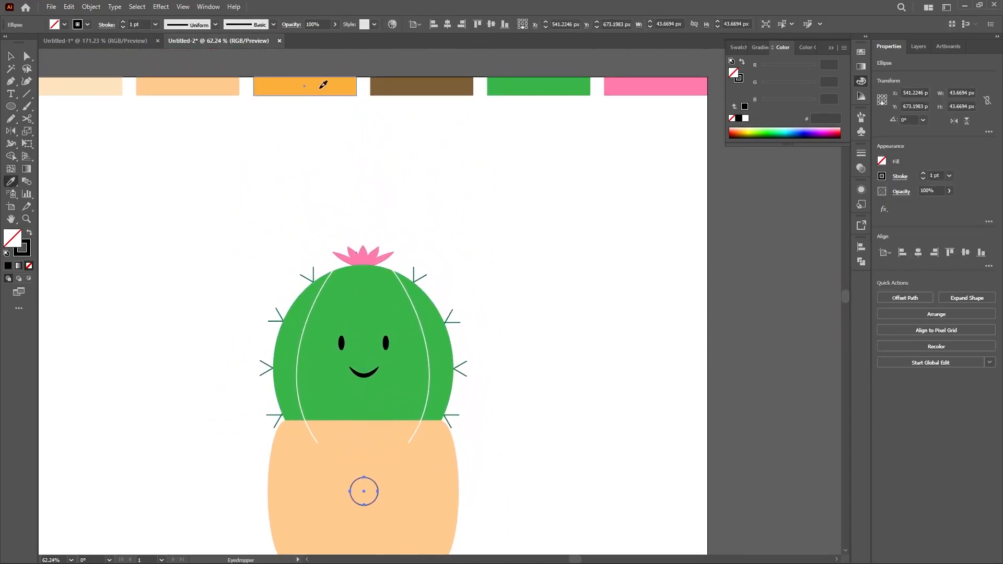
{"action": "left_click", "coordinate": [325, 85]}
{"action": "key", "text": "v"}
{"action": "left_click", "coordinate": [489, 396]}
Step: Enlarge the orange circle slightly around its center on the pot
{"action": "scroll", "coordinate": [465, 324], "scroll_direction": "down", "scroll_amount": 3}
{"action": "left_click_drag", "start_coordinate": [331, 343], "coordinate": [393, 383], "text": "ctrl"}
{"action": "left_click", "coordinate": [371, 356]}
{"action": "left_click", "coordinate": [575, 349]}
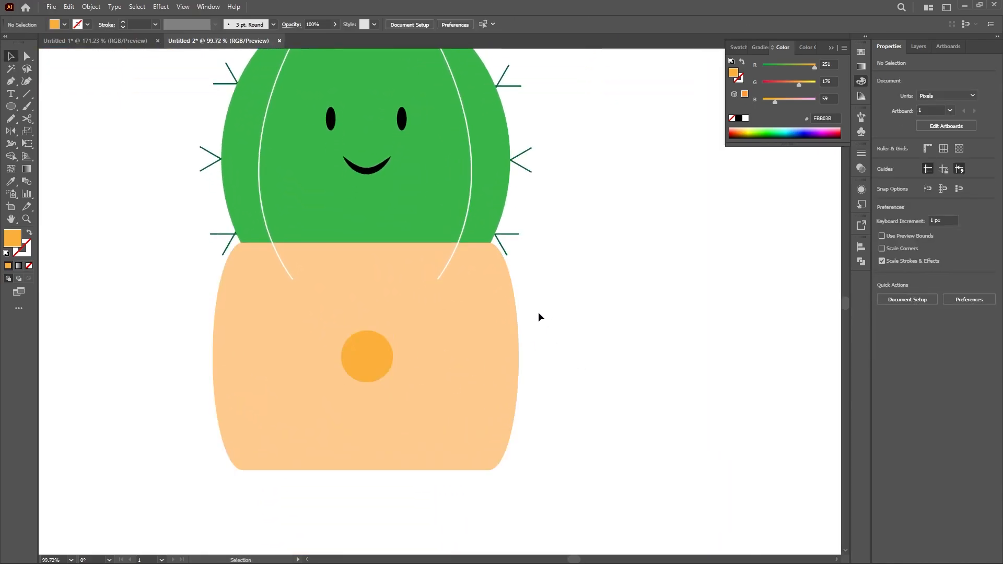
Step: Draw a vertical line about 41 px long above the orange circle, with orange stroke and no fill
{"action": "key", "text": "p"}
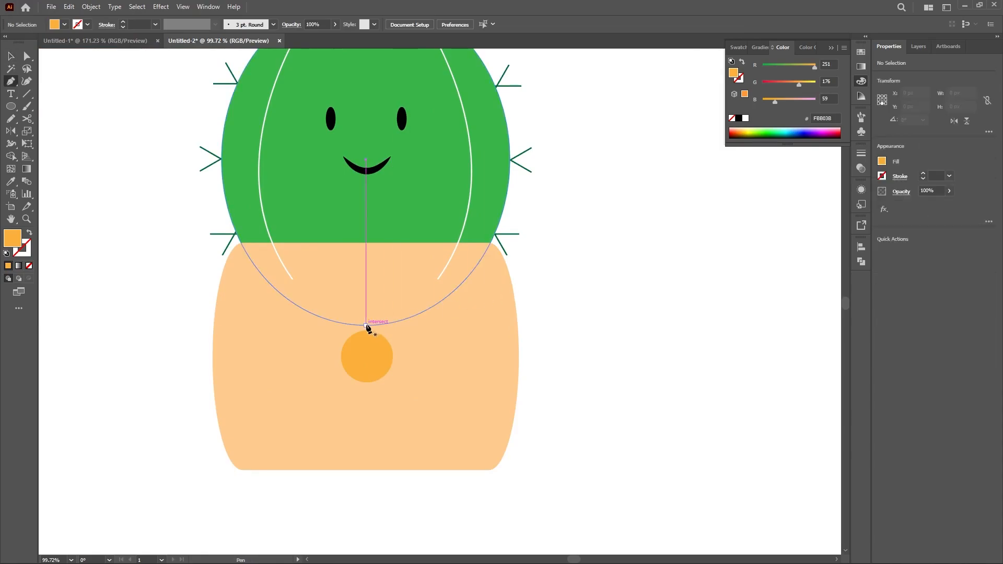
{"action": "left_click", "coordinate": [366, 325]}
{"action": "left_click", "coordinate": [365, 283]}
{"action": "key", "text": "v"}
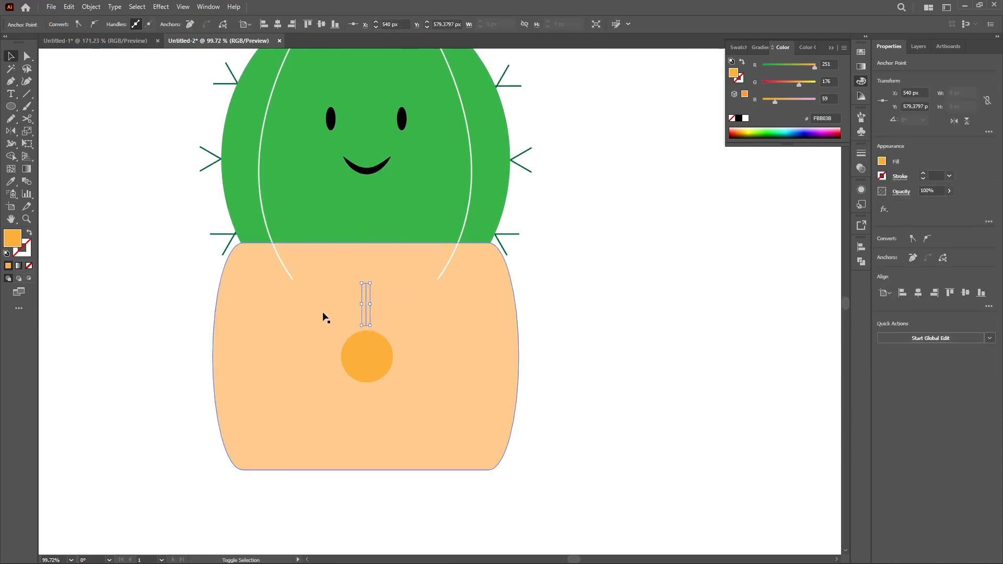
{"action": "key", "text": "shift+x"}
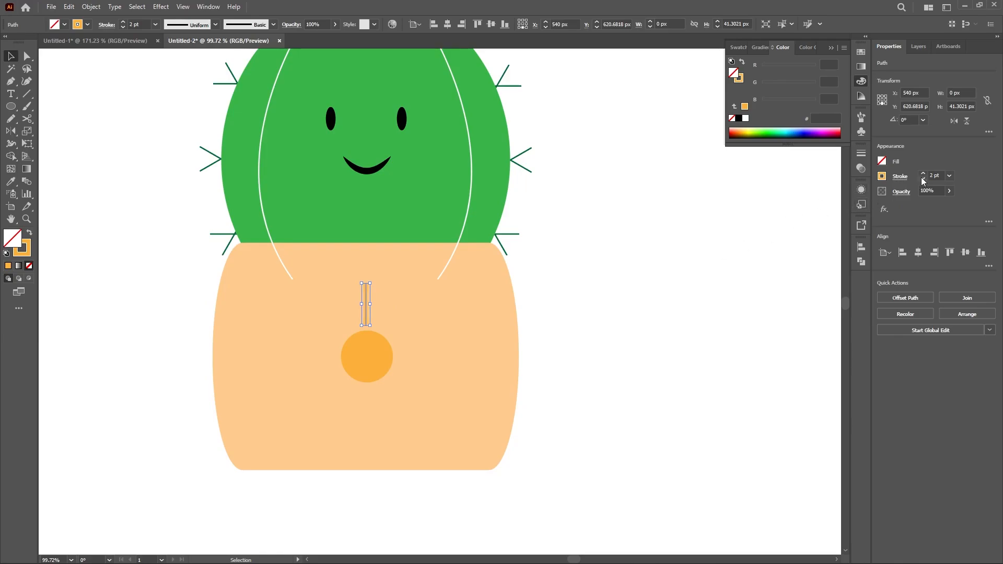
Step: Set the orange line's stroke weight to 3 pt and move the line slightly farther above the circle
{"action": "left_click", "coordinate": [369, 300]}
{"action": "left_click", "coordinate": [366, 298]}
{"action": "left_click", "coordinate": [900, 176]}
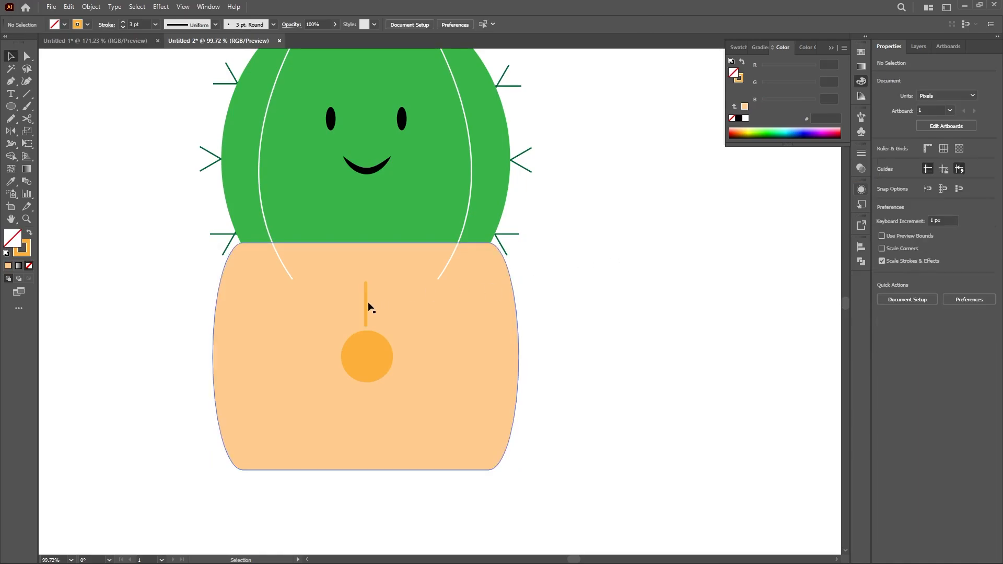
{"action": "left_click_drag", "start_coordinate": [366, 306], "coordinate": [365, 296]}
Step: Copy the line around the orange circle's center at 30° intervals to make a full ring of twelve sun rays
{"action": "key", "text": "r"}
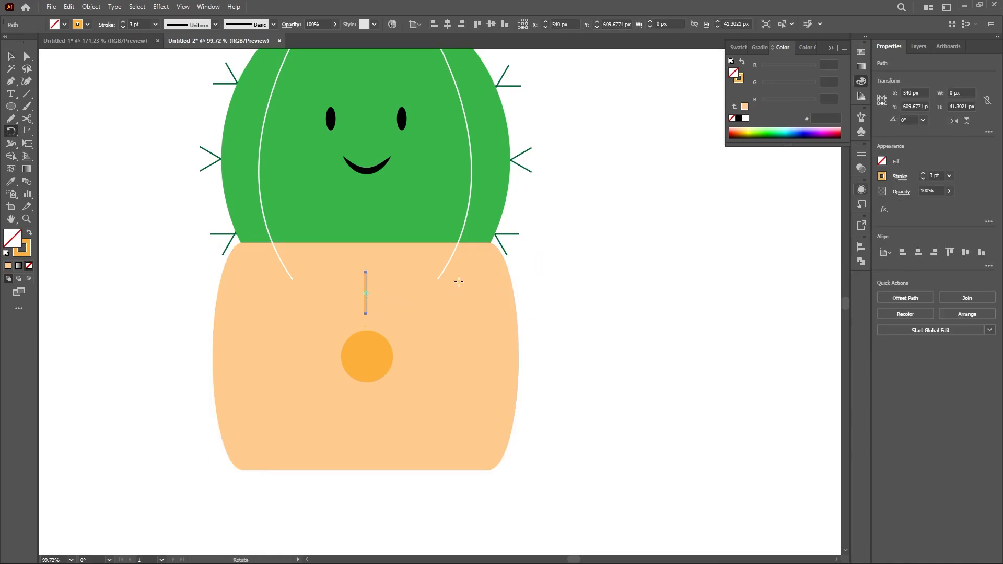
{"action": "left_click", "coordinate": [366, 355], "text": "alt"}
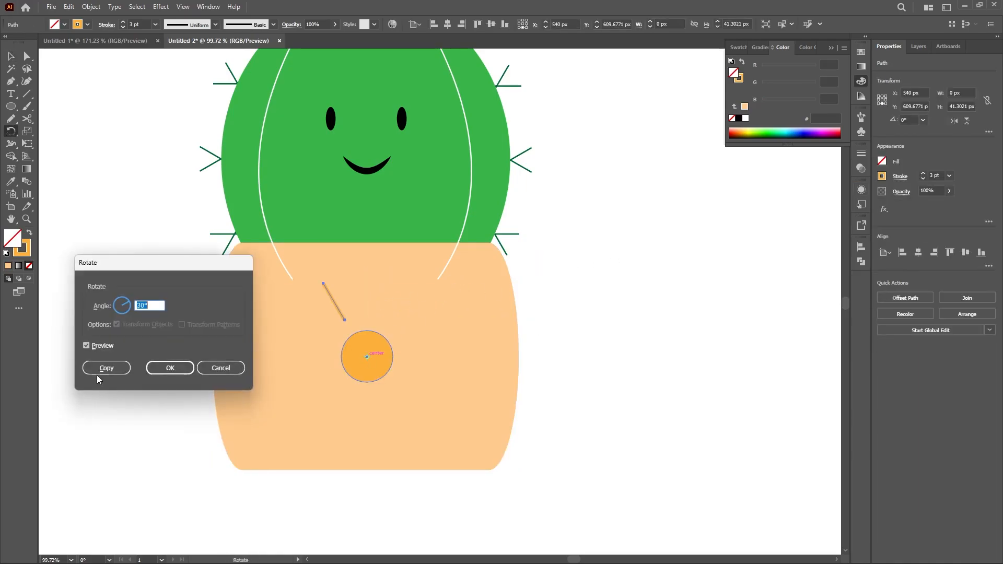
{"action": "left_click", "coordinate": [111, 371]}
{"action": "key", "text": "ctrl+d"}
{"action": "key", "text": "ctrl+d"}
{"action": "key", "text": "ctrl+d"}
{"action": "key", "text": "ctrl+d"}
{"action": "key", "text": "ctrl+d"}
{"action": "key", "text": "ctrl+d"}
{"action": "key", "text": "ctrl+d"}
{"action": "key", "text": "ctrl+d"}
{"action": "key", "text": "ctrl+d"}
{"action": "key", "text": "ctrl+d"}
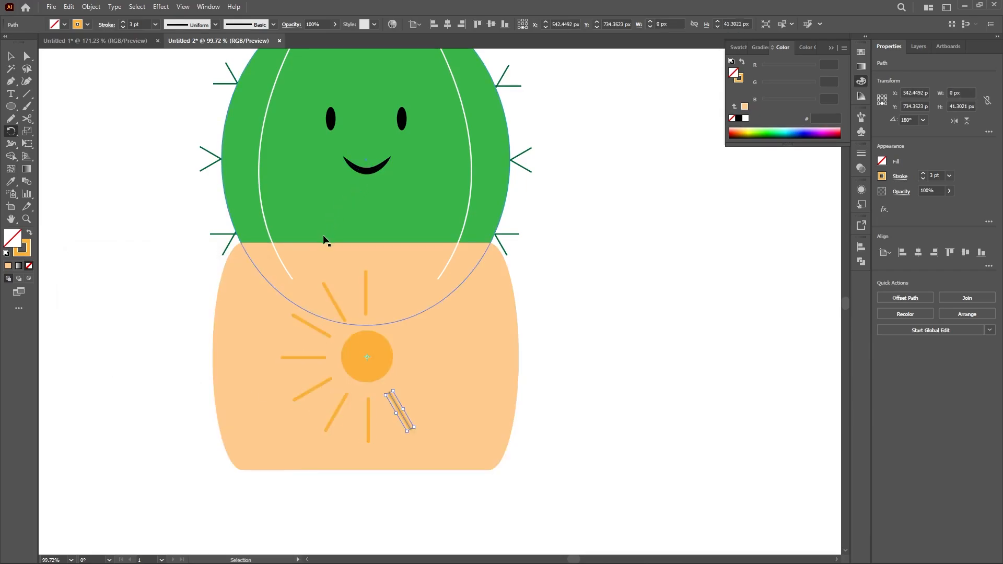
Step: Group the orange circle with all its rays
{"action": "key", "text": "v"}
{"action": "key", "text": "ctrl+a"}
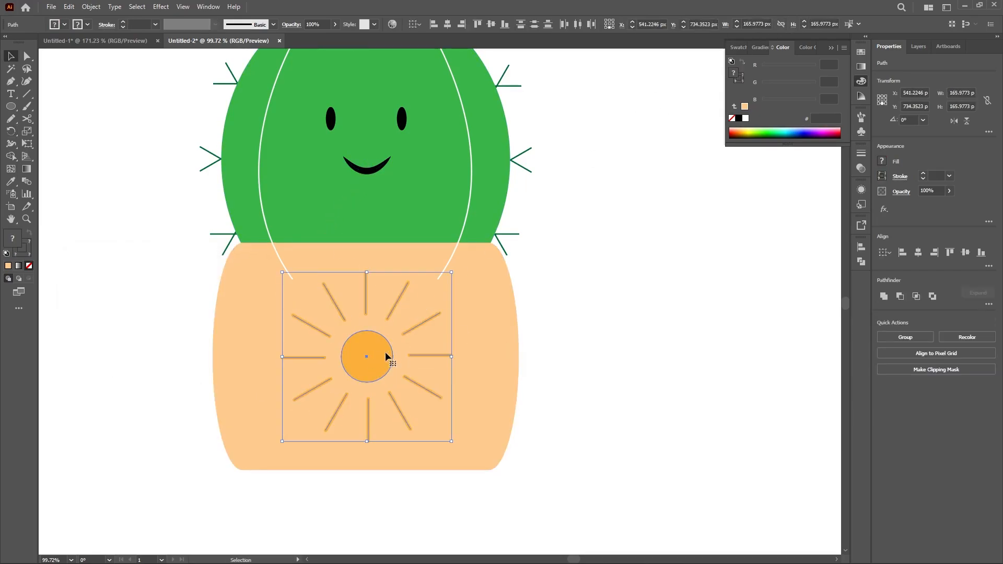
{"action": "right_click", "coordinate": [380, 355]}
{"action": "left_click", "coordinate": [420, 198]}
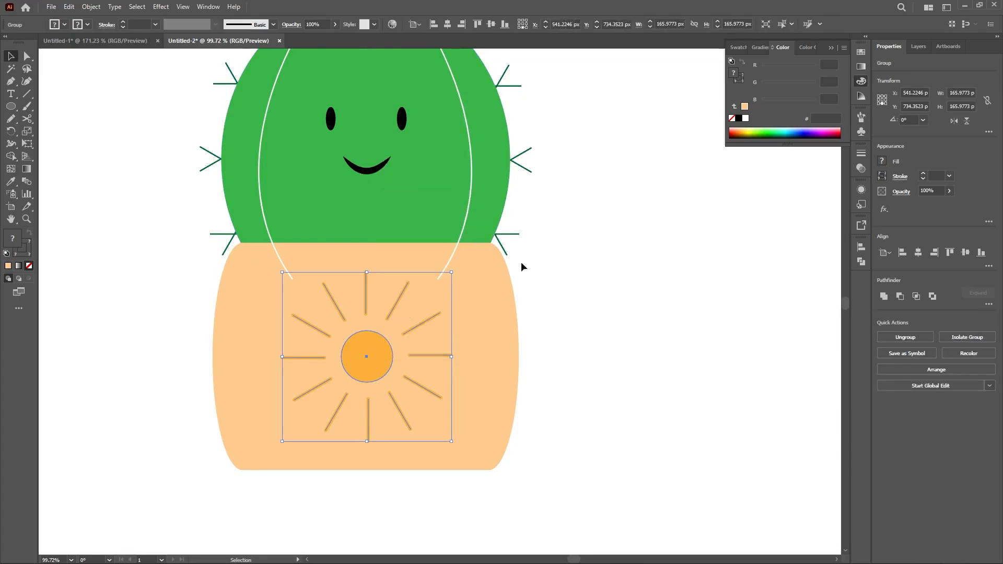
{"action": "left_click", "coordinate": [554, 277]}
Step: Bring the pot and the sun group to the front so they cover the lower ends of the white curves
{"action": "key", "text": "space"}
{"action": "left_click_drag", "start_coordinate": [556, 278], "coordinate": [552, 303]}
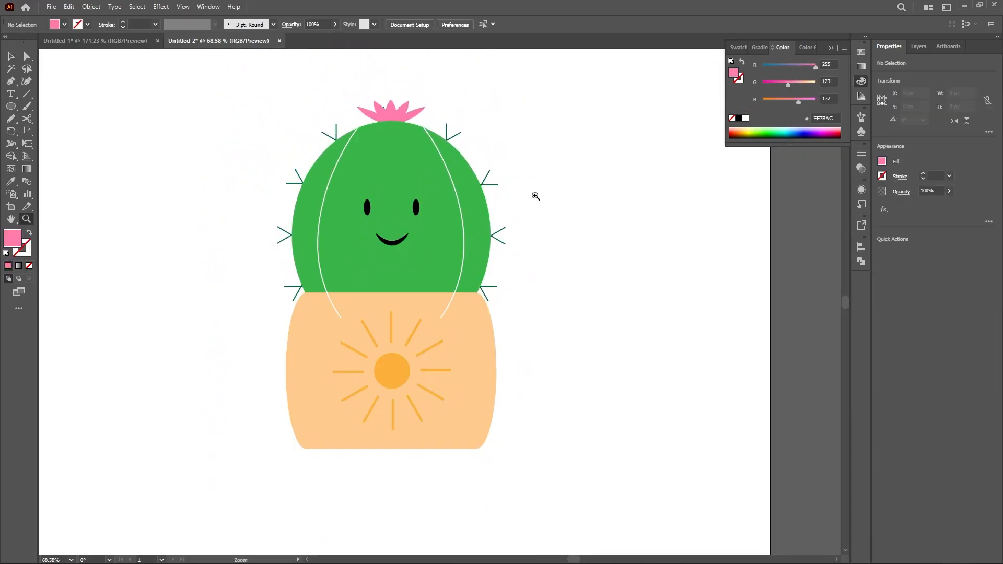
{"action": "key", "text": "v"}
{"action": "left_click", "coordinate": [475, 324]}
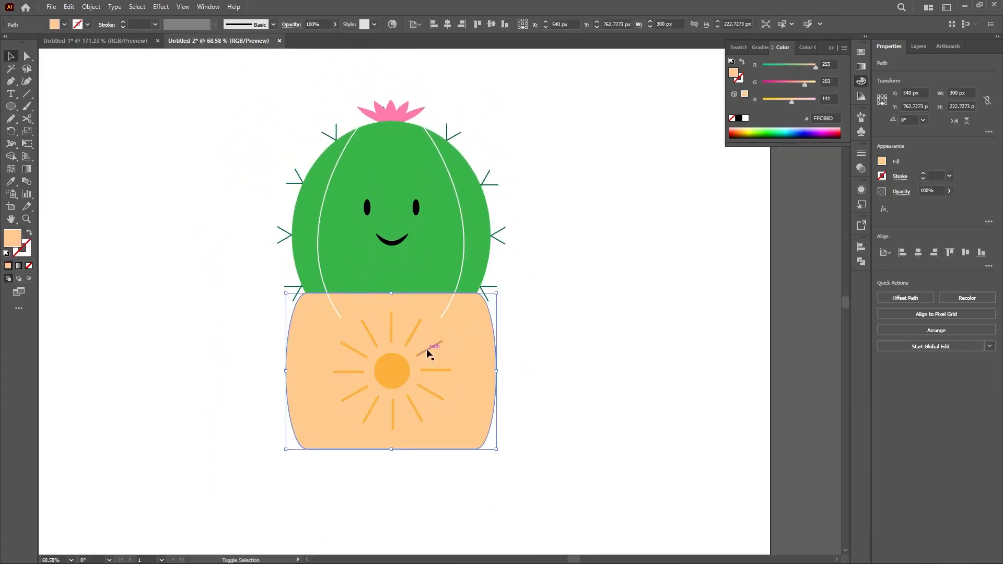
{"action": "left_click", "coordinate": [427, 349], "text": "shift"}
{"action": "right_click", "coordinate": [444, 327]}
{"action": "mouse_move", "coordinate": [491, 488]}
{"action": "left_click", "coordinate": [591, 455]}
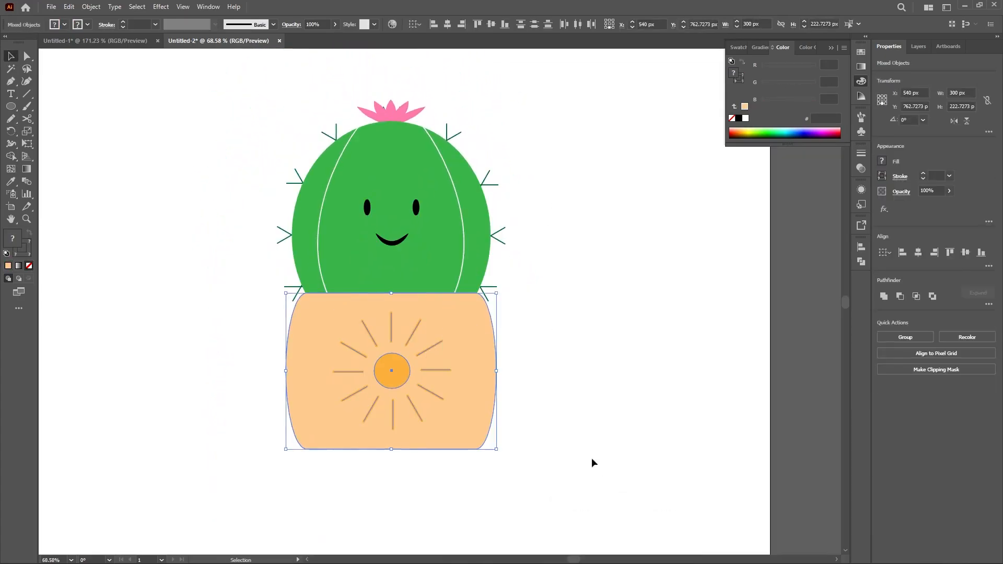
{"action": "left_click", "coordinate": [591, 458]}
Step: Duplicate the cactus body and pot beside the illustration, and subtract the pot copy from the green body copy
{"action": "key", "text": "space"}
{"action": "left_click_drag", "start_coordinate": [548, 334], "coordinate": [500, 372]}
{"action": "left_click", "coordinate": [428, 294]}
{"action": "left_click", "coordinate": [424, 349]}
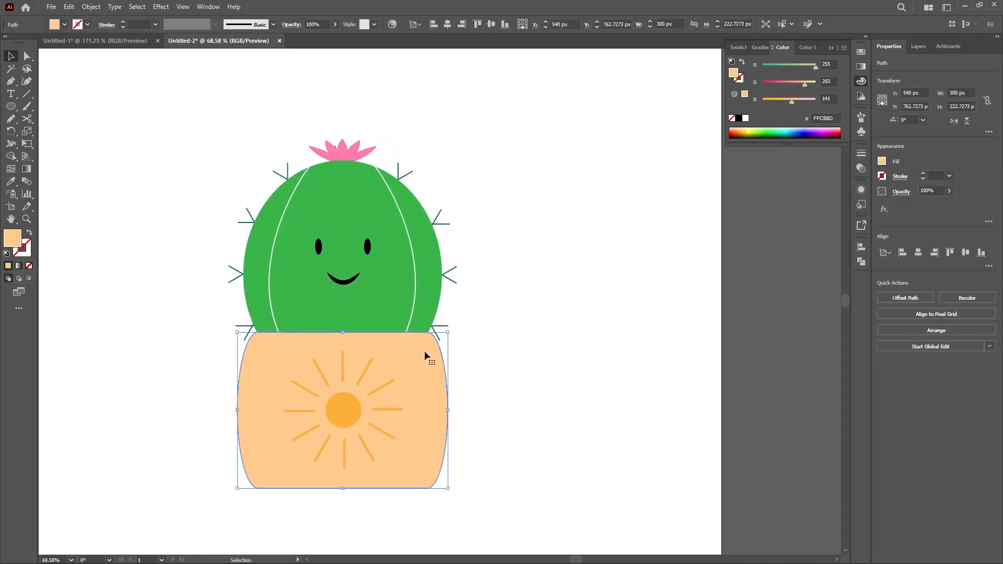
{"action": "left_click", "coordinate": [426, 312], "text": "shift"}
{"action": "left_click_drag", "start_coordinate": [426, 312], "coordinate": [699, 318]}
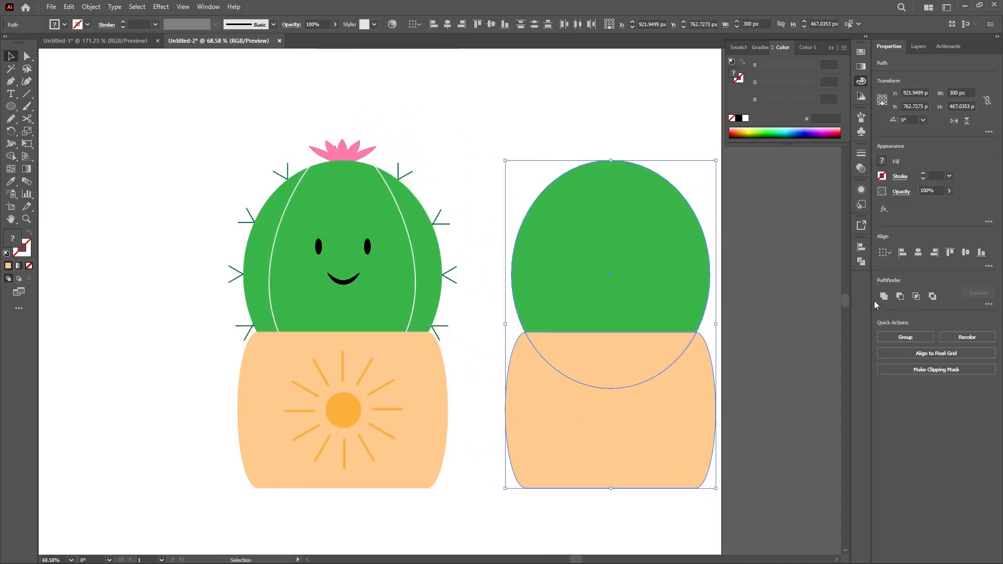
{"action": "left_click", "coordinate": [900, 296]}
{"action": "left_click", "coordinate": [673, 352]}
Step: Subtract a copy offset up and left from the trimmed green shape, and place the resulting crescent on the cactus's right edge
{"action": "key", "text": "space"}
{"action": "left_click_drag", "start_coordinate": [672, 352], "coordinate": [620, 350]}
{"action": "left_click", "coordinate": [618, 301]}
{"action": "left_click_drag", "start_coordinate": [618, 301], "coordinate": [604, 295]}
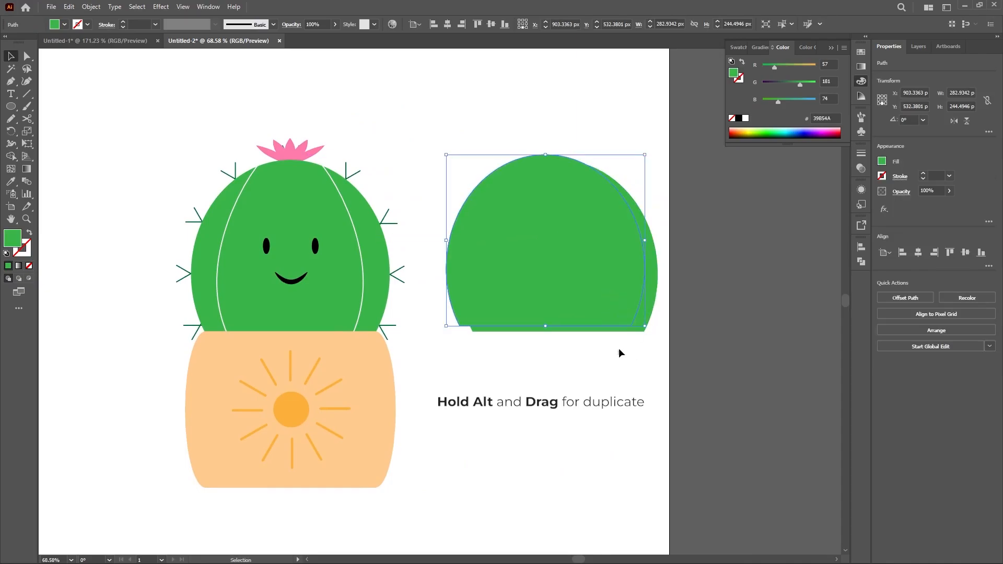
{"action": "left_click_drag", "start_coordinate": [618, 348], "coordinate": [372, 324]}
{"action": "left_click", "coordinate": [897, 296]}
{"action": "left_click", "coordinate": [623, 336]}
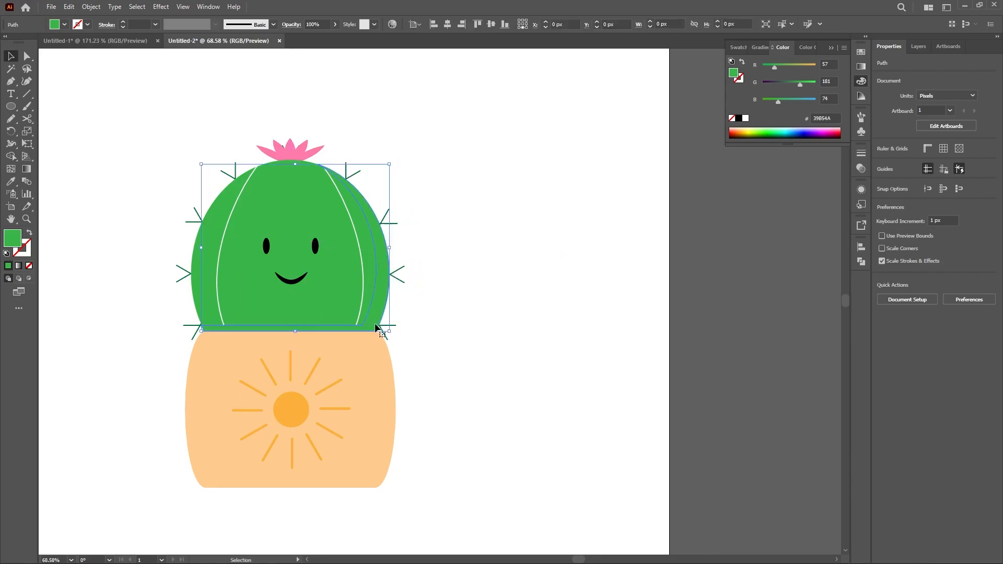
Step: Give the crescent on the cactus a black fill and no stroke
{"action": "left_click", "coordinate": [6, 252]}
{"action": "left_click", "coordinate": [29, 232]}
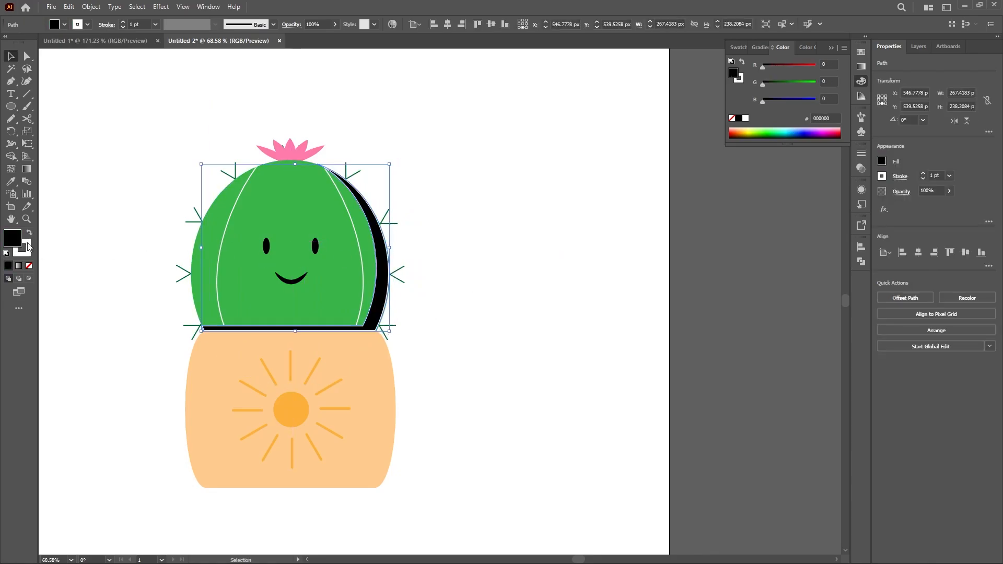
{"action": "left_click", "coordinate": [29, 243]}
{"action": "left_click", "coordinate": [29, 266]}
{"action": "left_click", "coordinate": [9, 242]}
Step: Set the black crescent's blending mode to Soft Light
{"action": "left_click", "coordinate": [901, 191]}
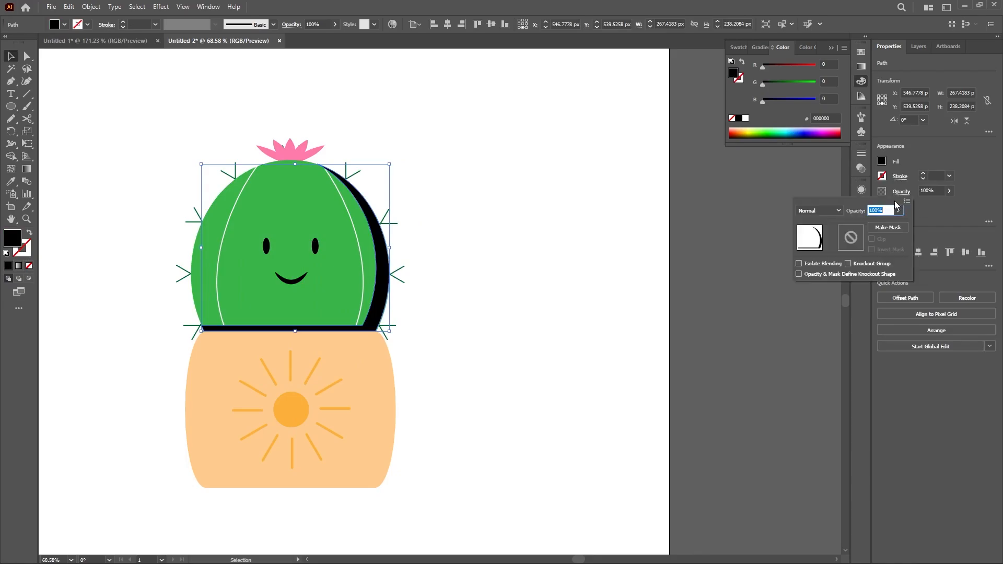
{"action": "left_click", "coordinate": [818, 210]}
{"action": "left_click", "coordinate": [829, 319]}
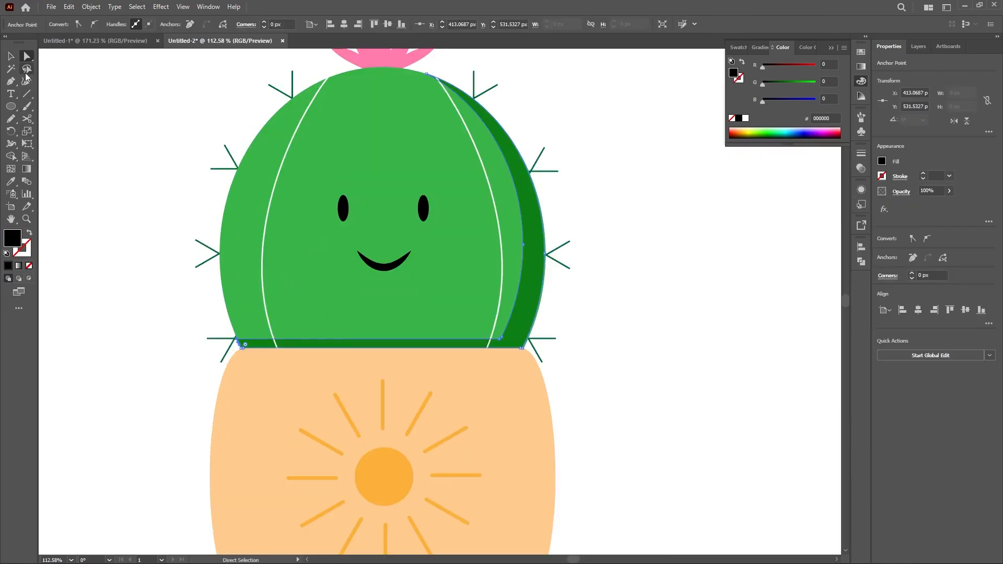
Step: Delete the extra anchor point at the lower-left end of the cactus shadow so its bottom strip tapers
{"action": "left_click", "coordinate": [10, 81]}
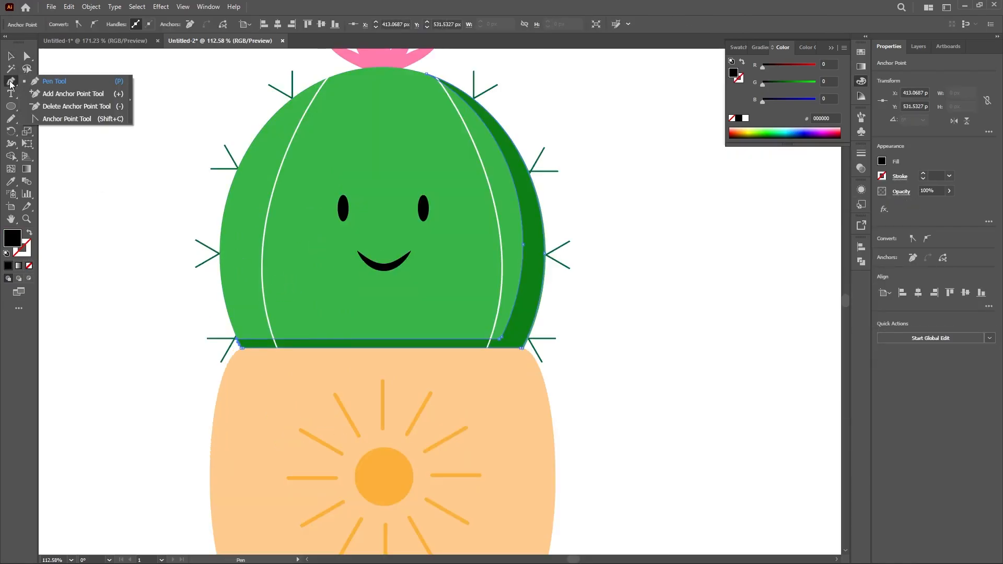
{"action": "left_click", "coordinate": [62, 107]}
{"action": "left_click", "coordinate": [237, 339]}
{"action": "key", "text": "v"}
{"action": "left_click", "coordinate": [120, 313]}
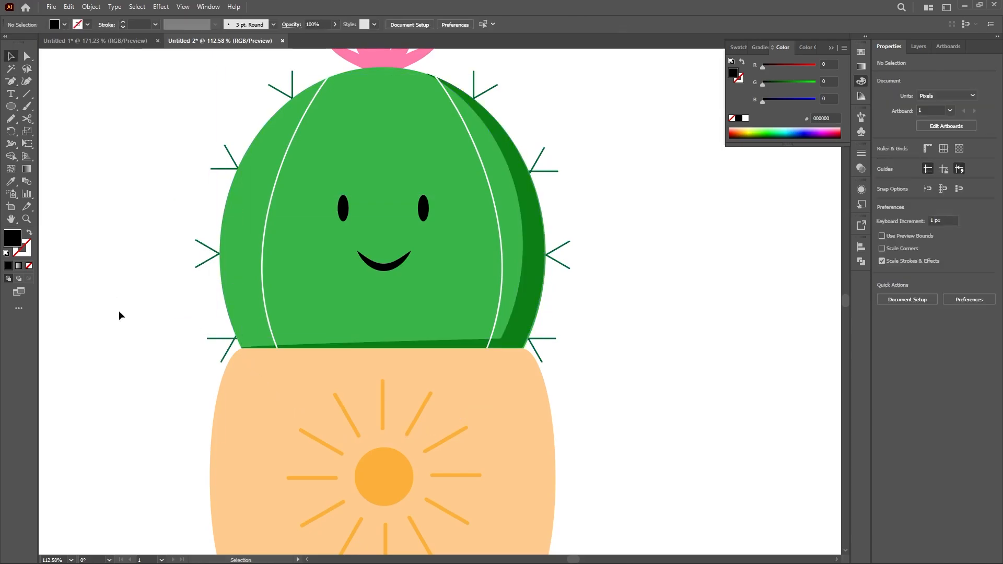
Step: Set the cactus shadow's opacity to 40%
{"action": "key", "text": "z"}
{"action": "left_click_drag", "start_coordinate": [598, 348], "coordinate": [517, 340]}
{"action": "left_click_drag", "start_coordinate": [621, 348], "coordinate": [488, 332]}
{"action": "key", "text": "v"}
{"action": "left_click", "coordinate": [427, 291]}
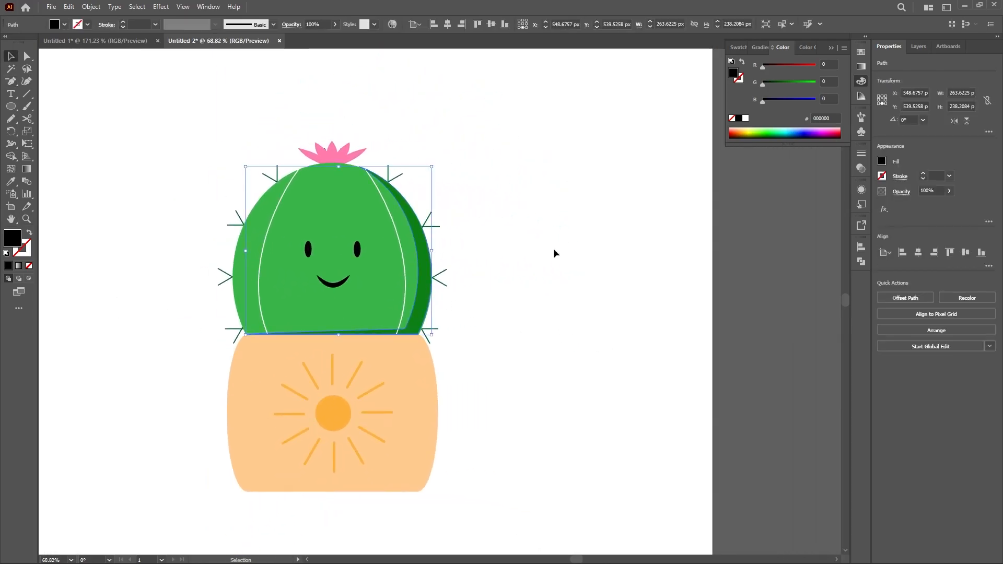
{"action": "type", "text": "40"}
{"action": "key", "text": "Return"}
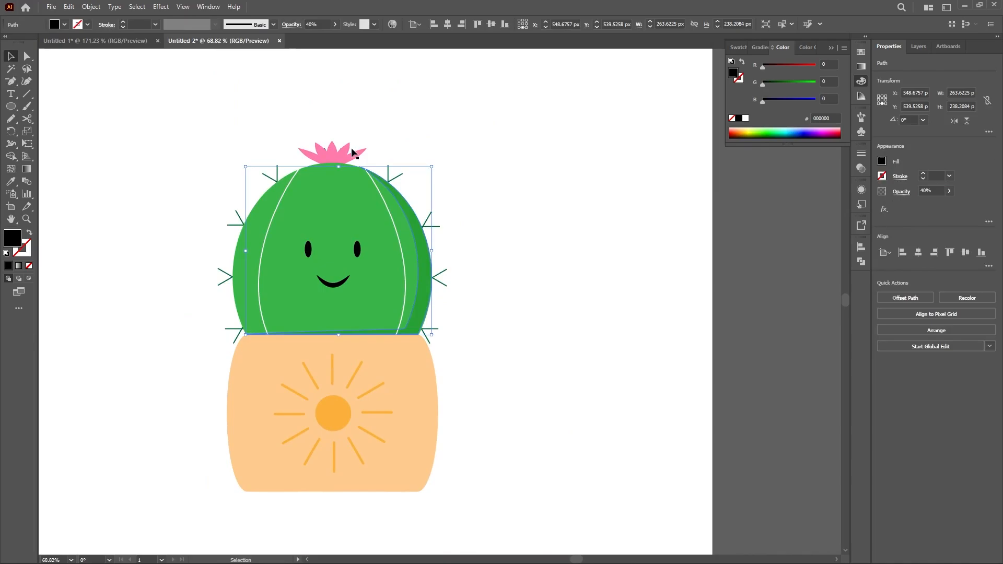
{"action": "left_click", "coordinate": [899, 193]}
{"action": "left_click", "coordinate": [650, 261]}
Step: Duplicate the pot shape beside the illustration, add a second copy offset up and left, and subtract it from the first
{"action": "left_click_drag", "start_coordinate": [454, 364], "coordinate": [465, 312]}
{"action": "left_click_drag", "start_coordinate": [426, 338], "coordinate": [659, 380]}
{"action": "left_click", "coordinate": [682, 353], "text": "shift"}
{"action": "left_click", "coordinate": [717, 339]}
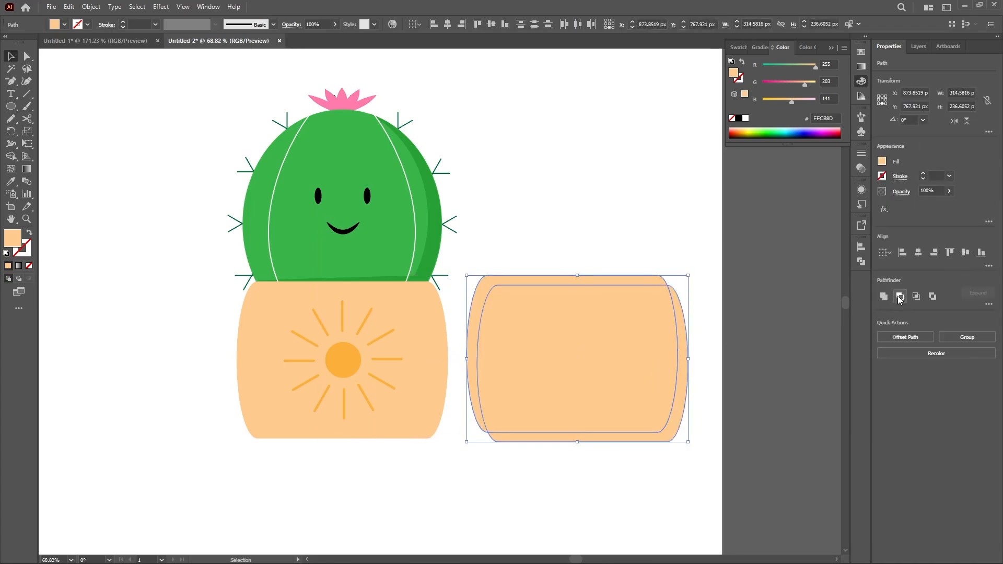
{"action": "left_click", "coordinate": [899, 298]}
Step: Apply the cactus shadow's black fill and 40% opacity to the pot shadow strip by sampling it with the Eyedropper
{"action": "key", "text": "i"}
{"action": "left_click", "coordinate": [436, 228]}
{"action": "key", "text": "v"}
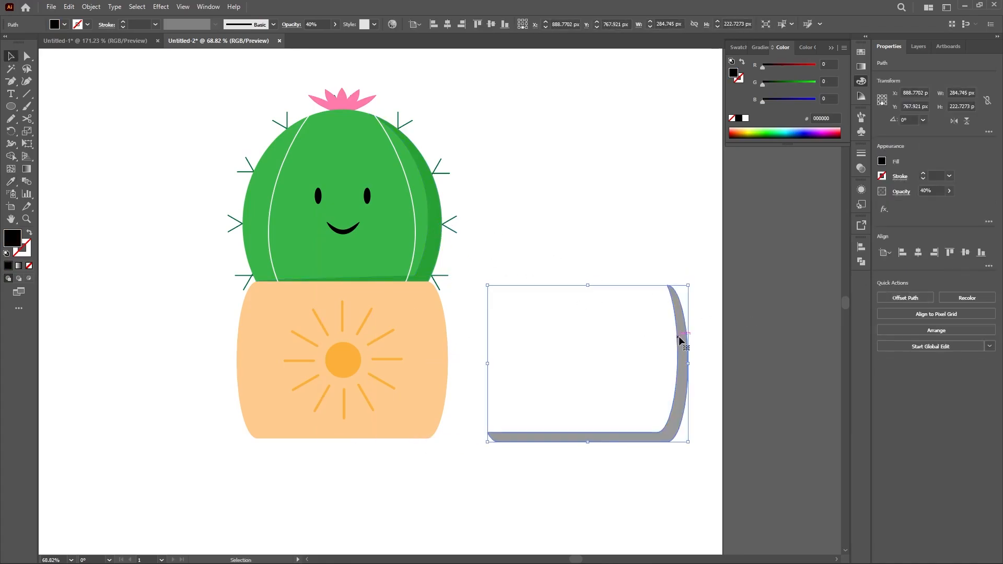
Step: Move the pot shadow strip onto the pot and nudge it left to line up with the pot's right and lower edges
{"action": "left_click_drag", "start_coordinate": [679, 339], "coordinate": [437, 335]}
{"action": "left_click_drag", "start_coordinate": [442, 331], "coordinate": [443, 330]}
{"action": "key", "text": "Left"}
{"action": "key", "text": "Left"}
{"action": "key", "text": "Left"}
{"action": "key", "text": "Left"}
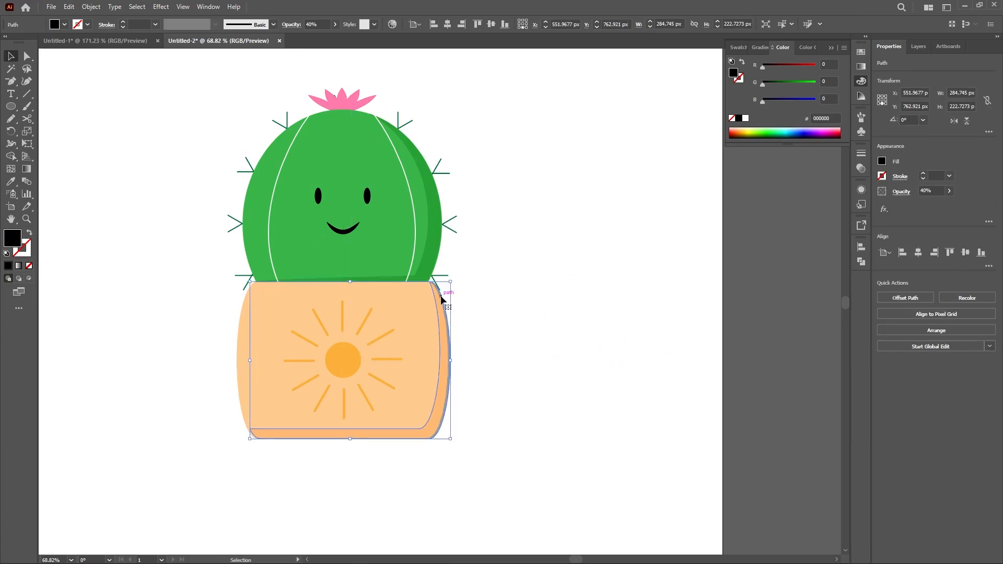
{"action": "left_click", "coordinate": [539, 268]}
{"action": "left_click_drag", "start_coordinate": [498, 300], "coordinate": [508, 319]}
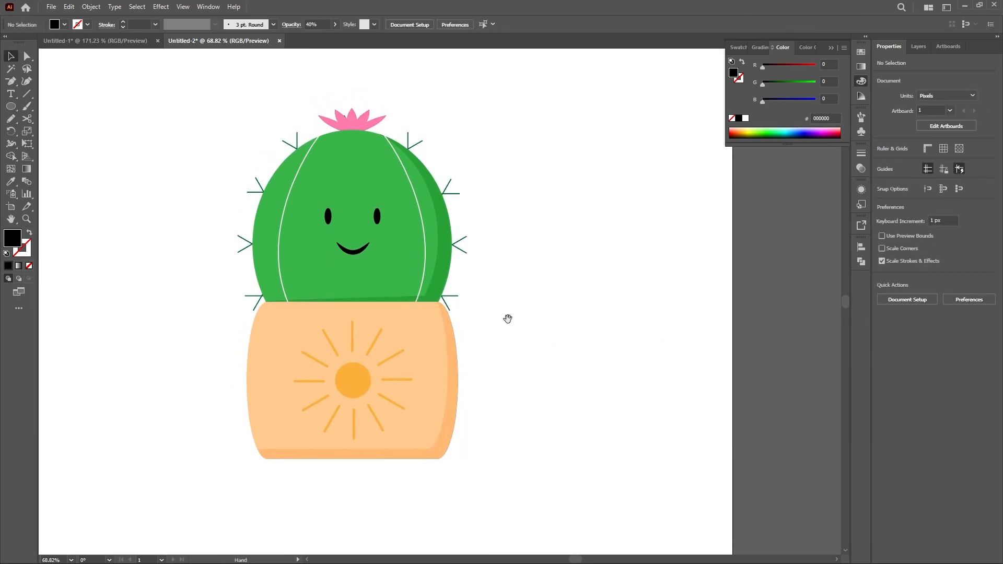
Step: Delete the extra anchor point at the lower-left end of the pot shadow so its bottom strip tapers
{"action": "key", "text": "a"}
{"action": "left_click", "coordinate": [258, 449]}
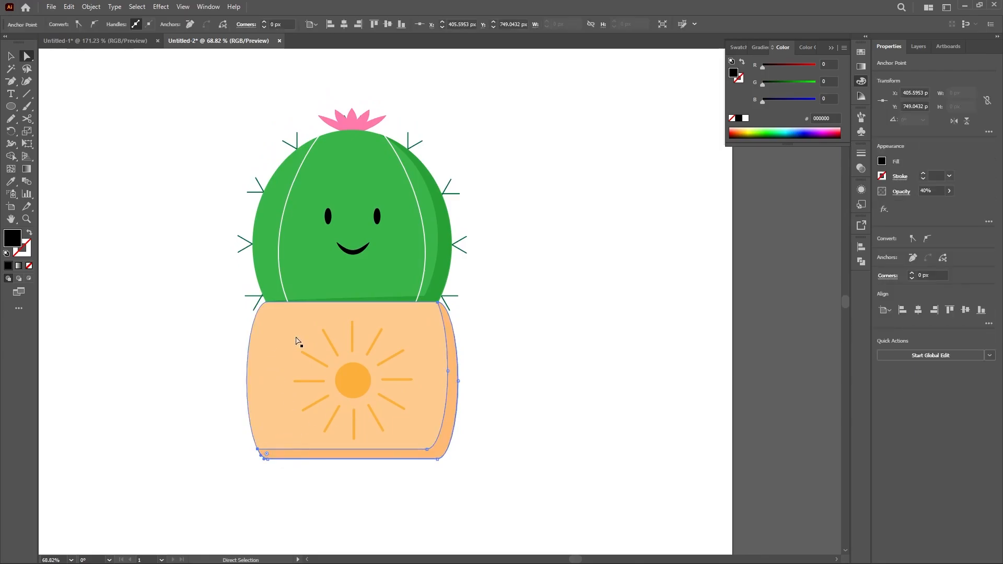
{"action": "key", "text": "minus"}
{"action": "left_click", "coordinate": [257, 449]}
{"action": "key", "text": "v"}
{"action": "left_click", "coordinate": [516, 394]}
Step: Draw a curved highlight line inside the cactus's upper-left edge with the Pen tool, using a stroke and no fill
{"action": "left_click_drag", "start_coordinate": [513, 338], "coordinate": [498, 393]}
{"action": "key", "text": "p"}
{"action": "left_click_drag", "start_coordinate": [250, 325], "coordinate": [242, 299]}
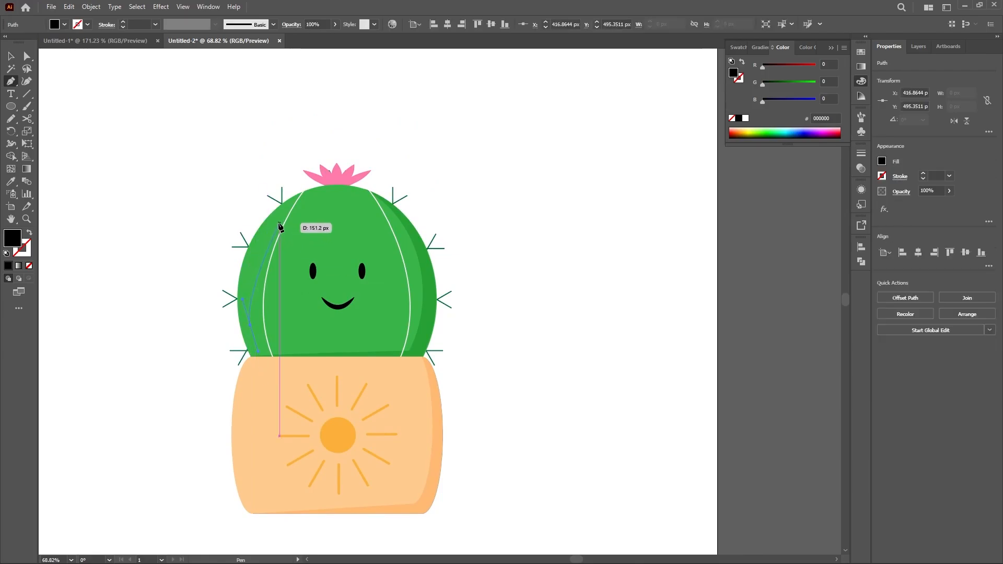
{"action": "left_click_drag", "start_coordinate": [279, 221], "coordinate": [305, 207]}
{"action": "key", "text": "shift+x"}
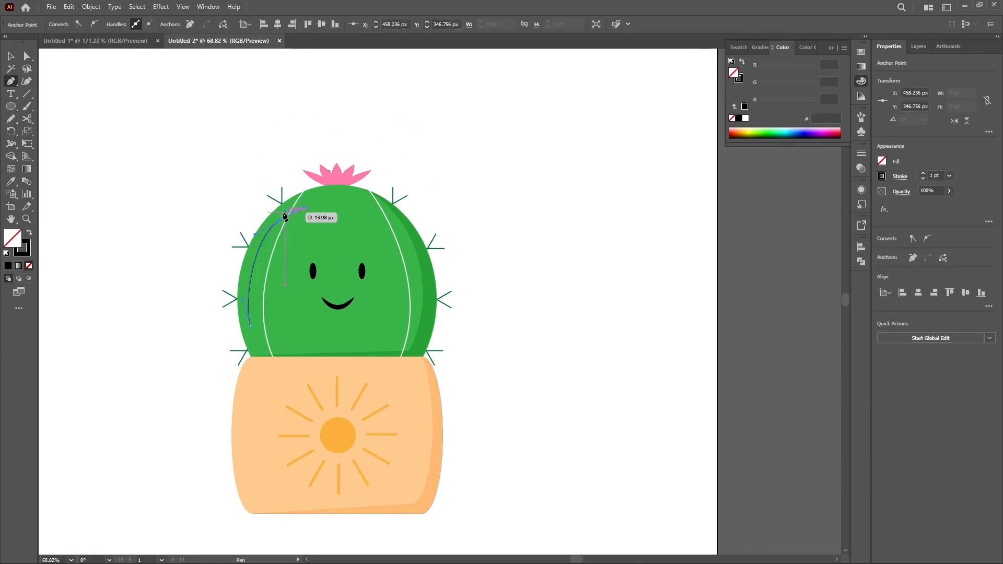
{"action": "key", "text": "v"}
{"action": "left_click", "coordinate": [199, 239]}
{"action": "left_click", "coordinate": [259, 245]}
Step: Give the highlight line the white of the contour line, a tapered width profile and a 10 pt stroke
{"action": "key", "text": "i"}
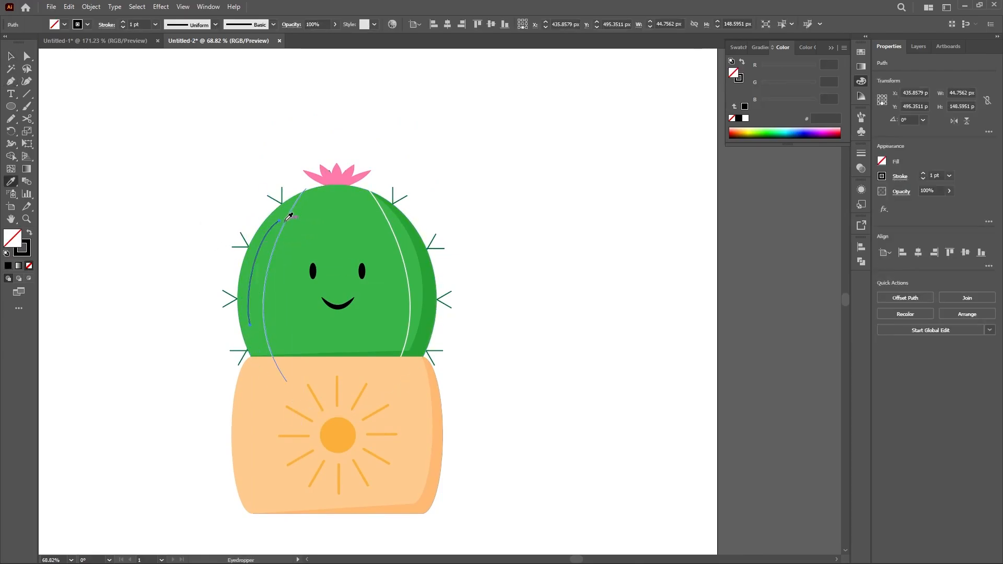
{"action": "left_click", "coordinate": [289, 216]}
{"action": "key", "text": "v"}
{"action": "left_click", "coordinate": [215, 24]}
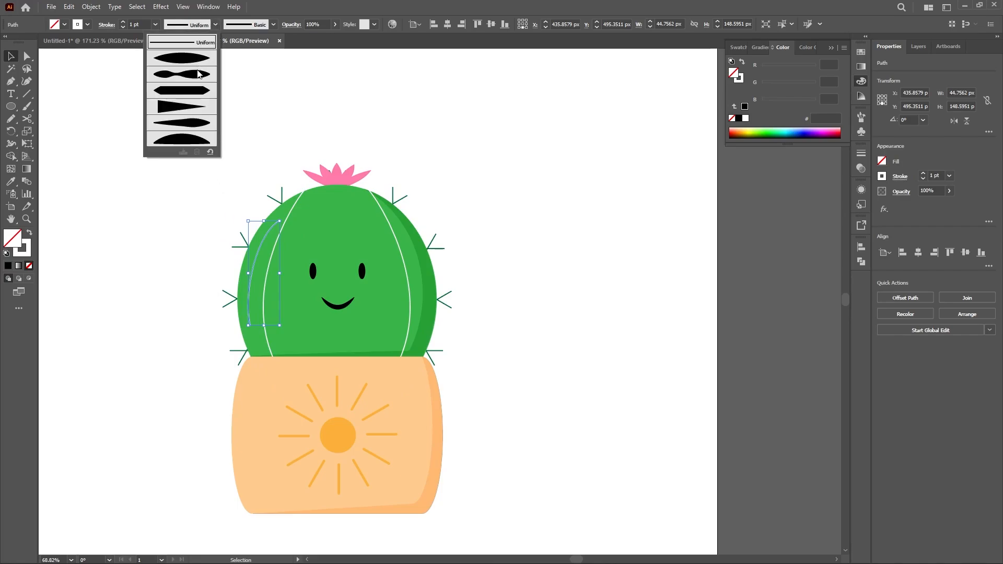
{"action": "left_click", "coordinate": [205, 145]}
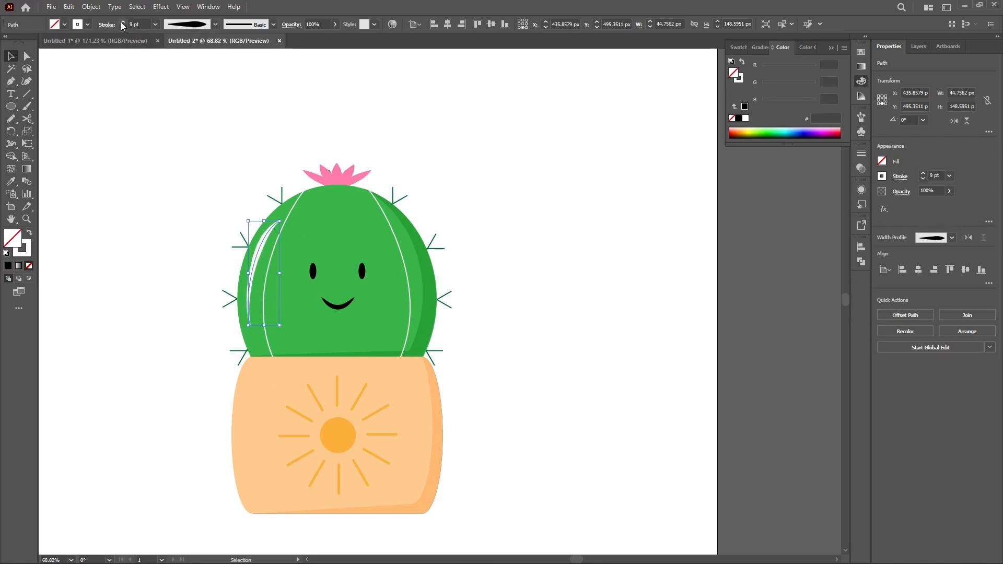
{"action": "left_click", "coordinate": [172, 196]}
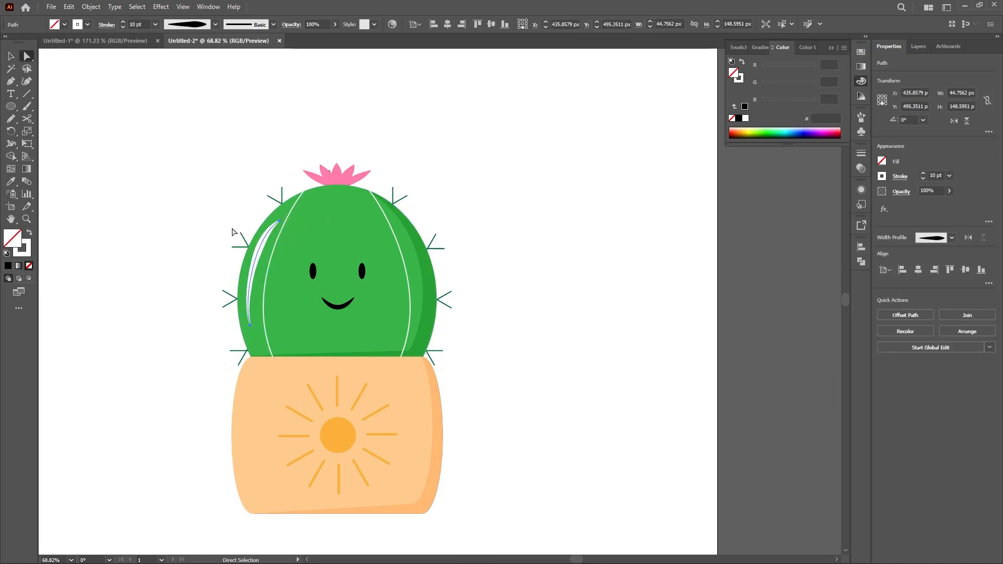
Step: Draw a short curved highlight above the long one and copy the long highlight's white 10 pt stroke to it with the Eyedropper
{"action": "scroll", "coordinate": [255, 199], "scroll_direction": "up", "scroll_amount": 5}
{"action": "key", "text": "p"}
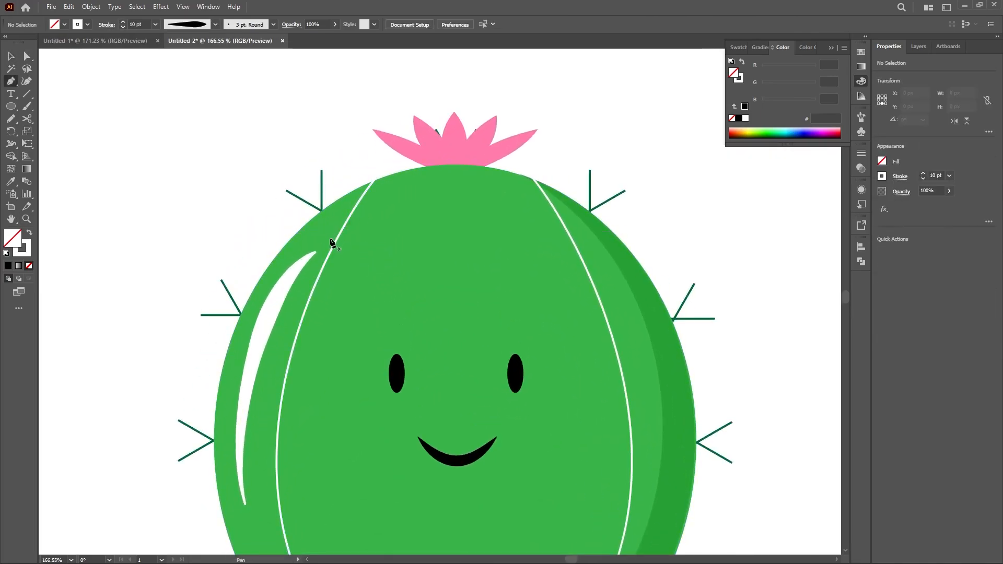
{"action": "left_click", "coordinate": [332, 240]}
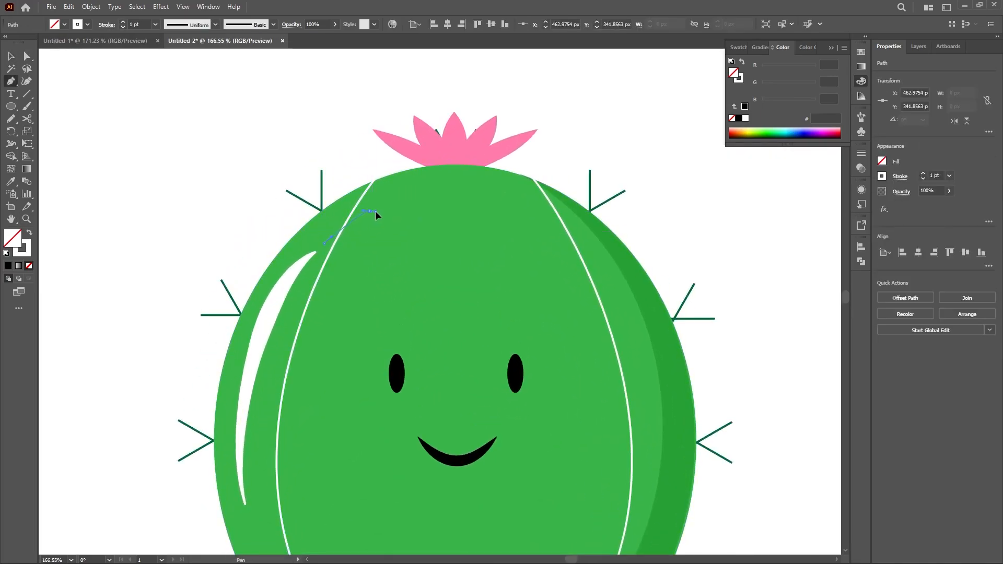
{"action": "left_click_drag", "start_coordinate": [375, 211], "coordinate": [382, 211]}
{"action": "key", "text": "v"}
{"action": "key", "text": "i"}
{"action": "left_click", "coordinate": [277, 295]}
{"action": "key", "text": "v"}
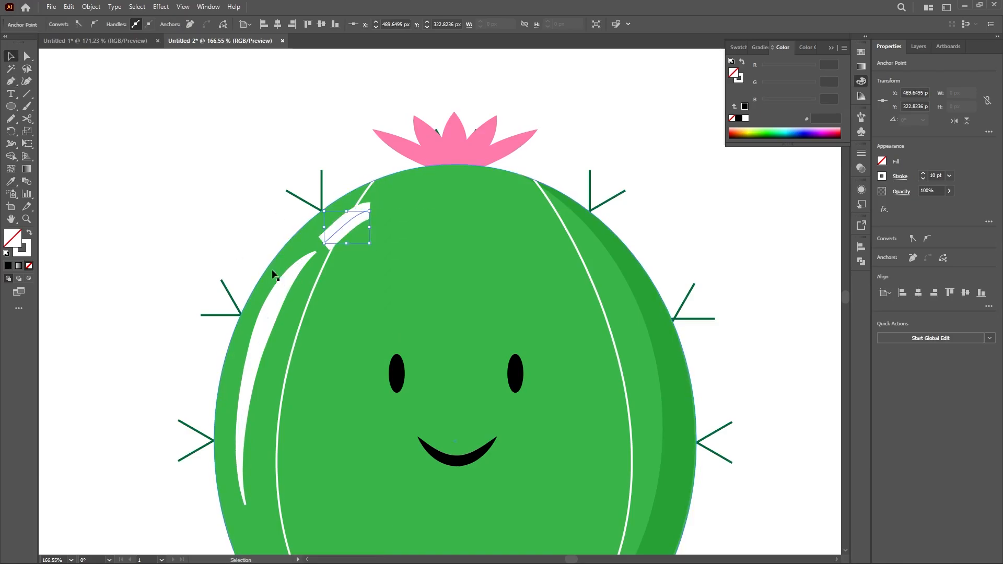
Step: Apply a lens-shaped width profile to the short highlight and set its stroke to 5 pt
{"action": "left_click", "coordinate": [163, 94]}
{"action": "left_click", "coordinate": [347, 224]}
{"action": "left_click", "coordinate": [216, 25]}
{"action": "left_click", "coordinate": [158, 49]}
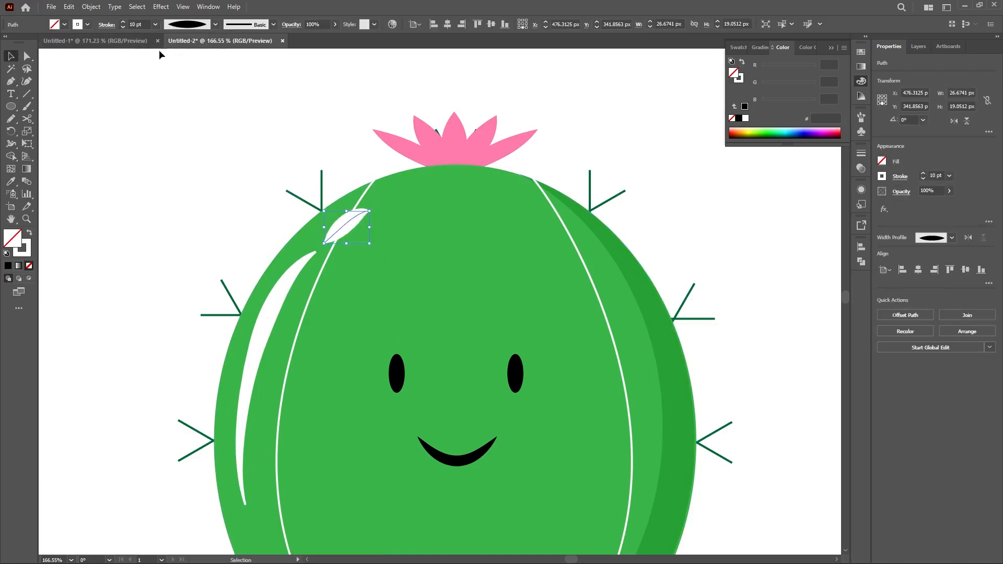
{"action": "left_click", "coordinate": [123, 27]}
{"action": "left_click", "coordinate": [122, 27]}
{"action": "left_click", "coordinate": [123, 27]}
{"action": "left_click", "coordinate": [123, 28]}
{"action": "left_click", "coordinate": [123, 27]}
{"action": "left_click", "coordinate": [165, 176]}
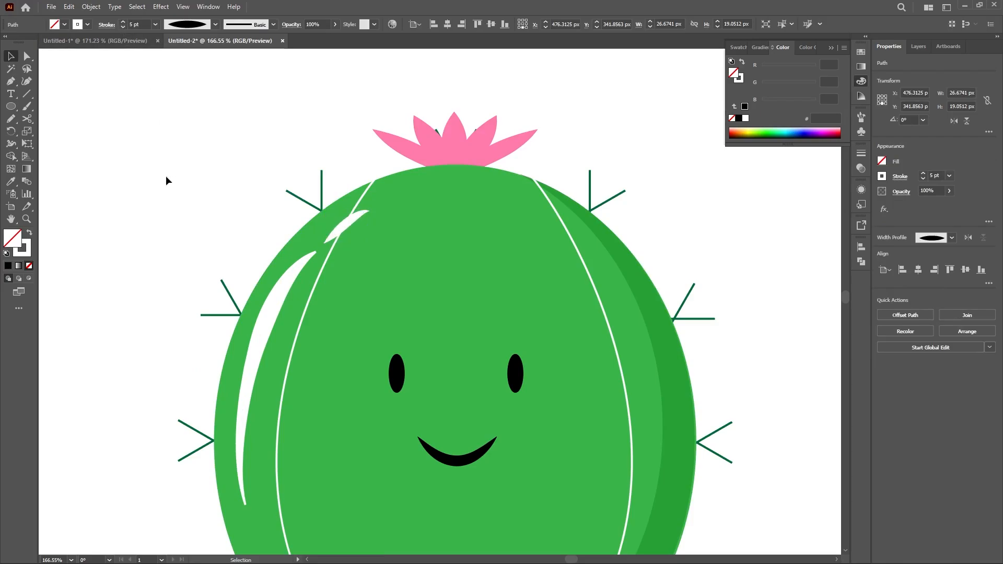
Step: Set both cactus highlights to the Soft Light blend mode with 30% opacity
{"action": "left_click_drag", "start_coordinate": [193, 287], "coordinate": [88, 252]}
{"action": "left_click_drag", "start_coordinate": [152, 298], "coordinate": [183, 217]}
{"action": "left_click", "coordinate": [261, 225]}
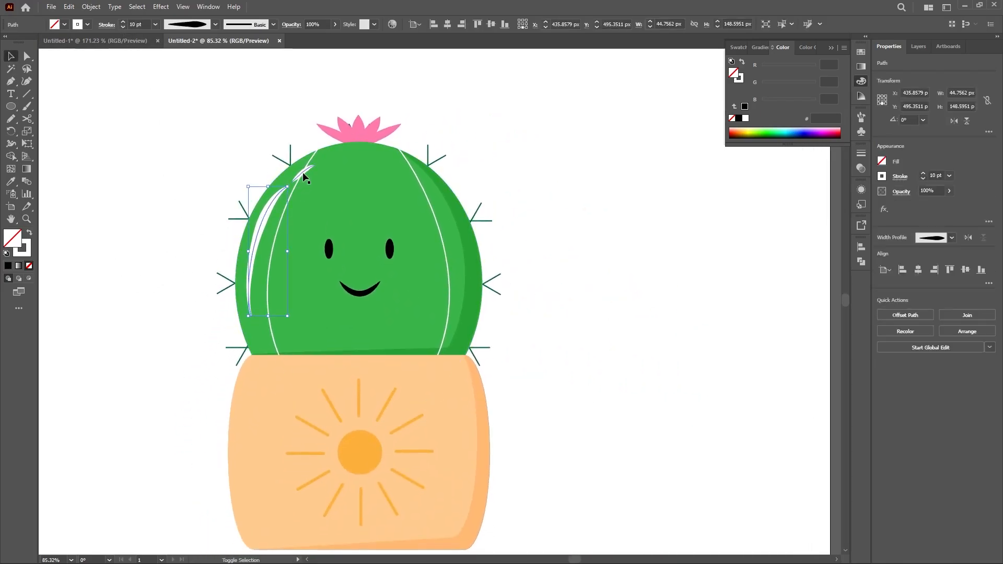
{"action": "left_click", "coordinate": [305, 178], "text": "shift"}
{"action": "left_click", "coordinate": [901, 191]}
{"action": "left_click", "coordinate": [819, 210]}
{"action": "left_click", "coordinate": [821, 322]}
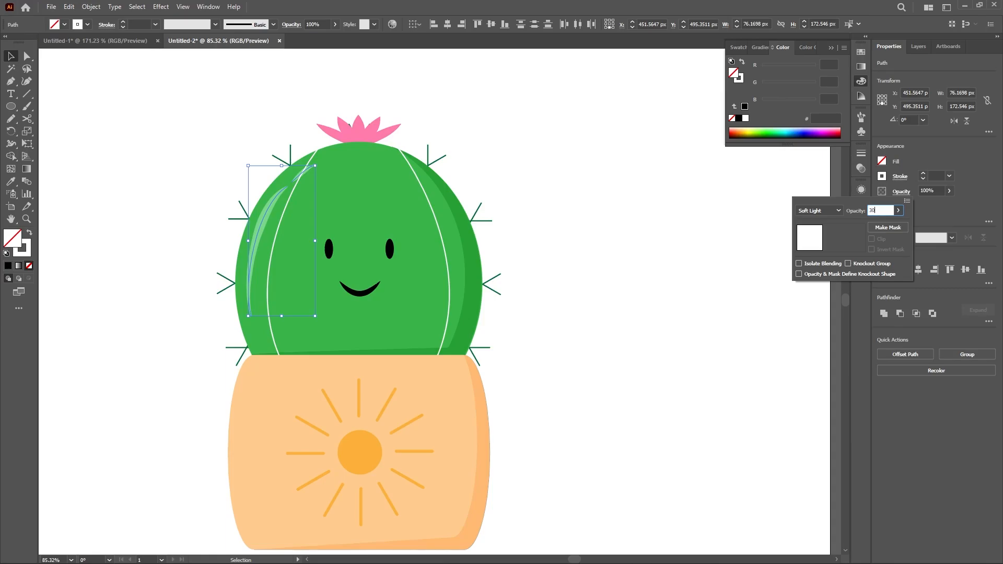
{"action": "key", "text": "Return"}
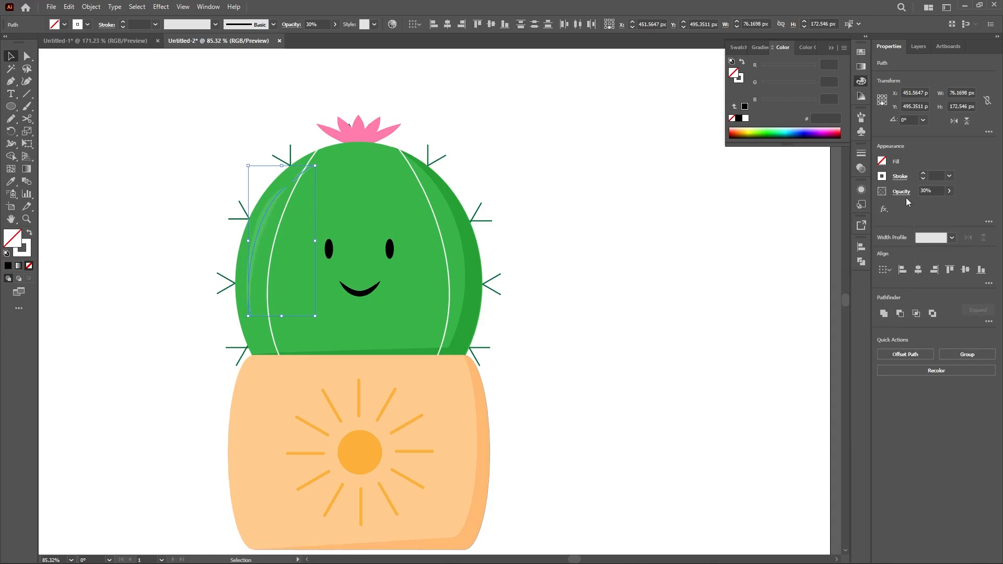
Step: Set the short cactus highlight's opacity to 50%
{"action": "left_click", "coordinate": [574, 211]}
{"action": "left_click", "coordinate": [308, 171]}
{"action": "left_click", "coordinate": [929, 191]}
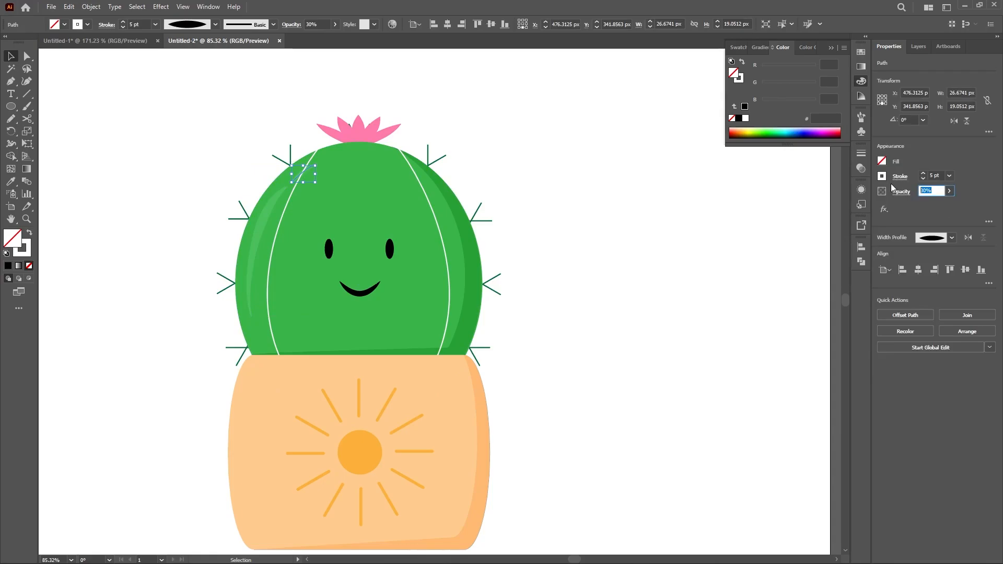
{"action": "left_click", "coordinate": [543, 157]}
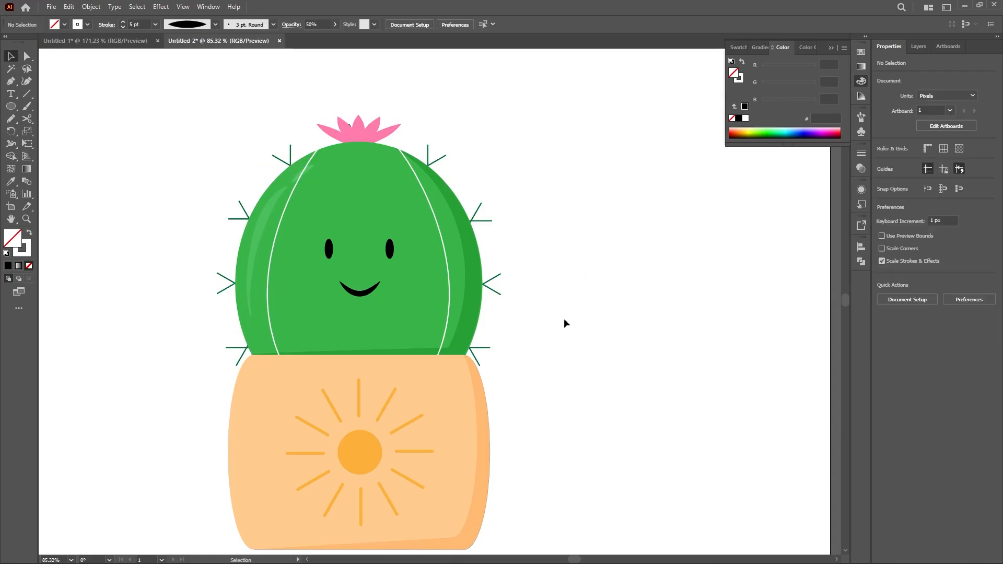
Step: Draw a highlight path with the Pen tool inside the pot's left edge, bending at the upper-left corner to run along the rim
{"action": "scroll", "coordinate": [562, 323], "scroll_direction": "down", "scroll_amount": 3}
{"action": "key", "text": "p"}
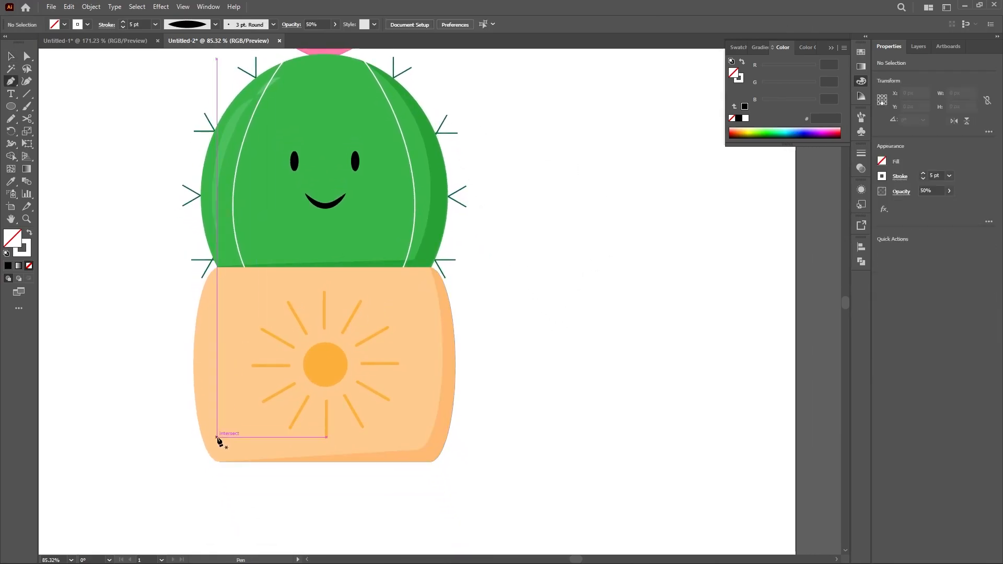
{"action": "left_click", "coordinate": [218, 449]}
{"action": "left_click", "coordinate": [212, 428]}
{"action": "left_click", "coordinate": [205, 406]}
{"action": "left_click", "coordinate": [208, 288]}
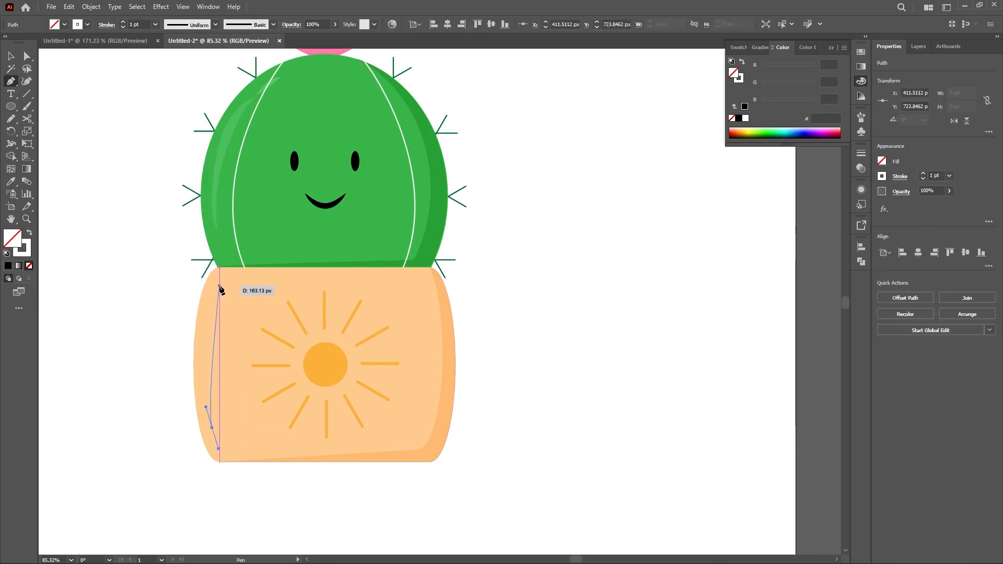
{"action": "left_click", "coordinate": [220, 284]}
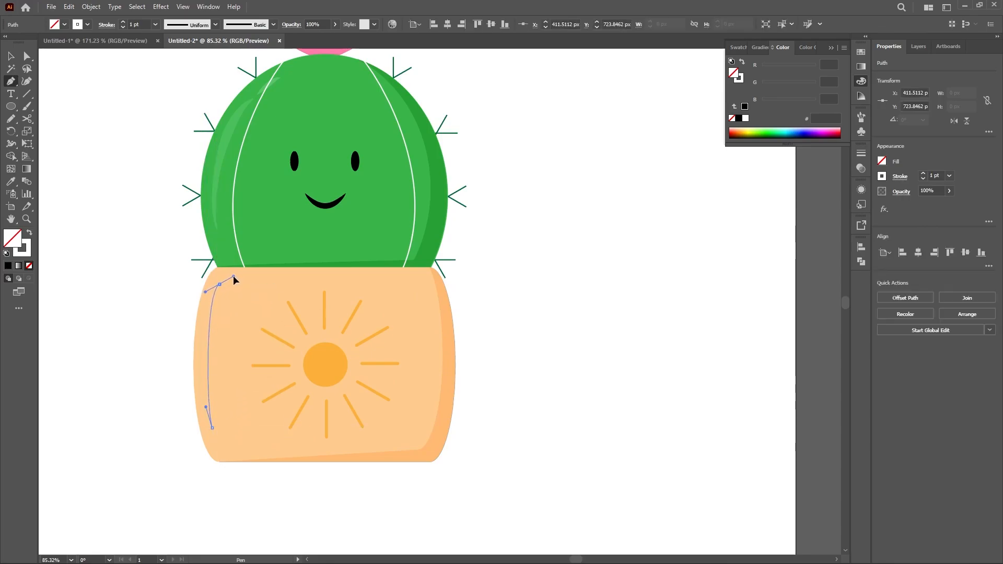
{"action": "left_click_drag", "start_coordinate": [233, 284], "coordinate": [235, 284]}
{"action": "left_click", "coordinate": [247, 284]}
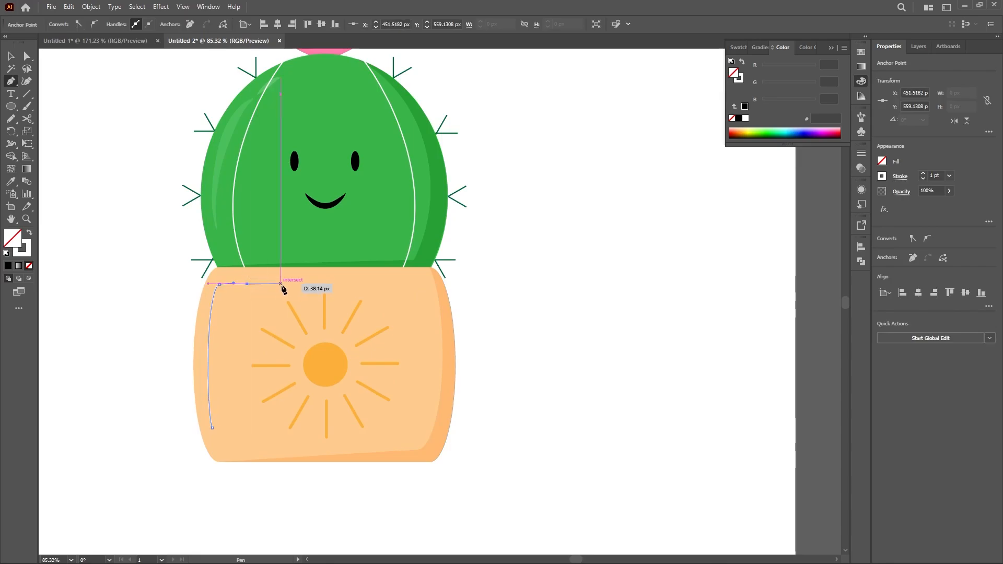
{"action": "key", "text": "v"}
{"action": "left_click_drag", "start_coordinate": [506, 243], "coordinate": [504, 298]}
{"action": "left_click", "coordinate": [504, 298]}
Step: Apply the long cactus highlight's white 10 pt stroke and 30% opacity to the pot highlight with the Eyedropper
{"action": "left_click", "coordinate": [238, 340]}
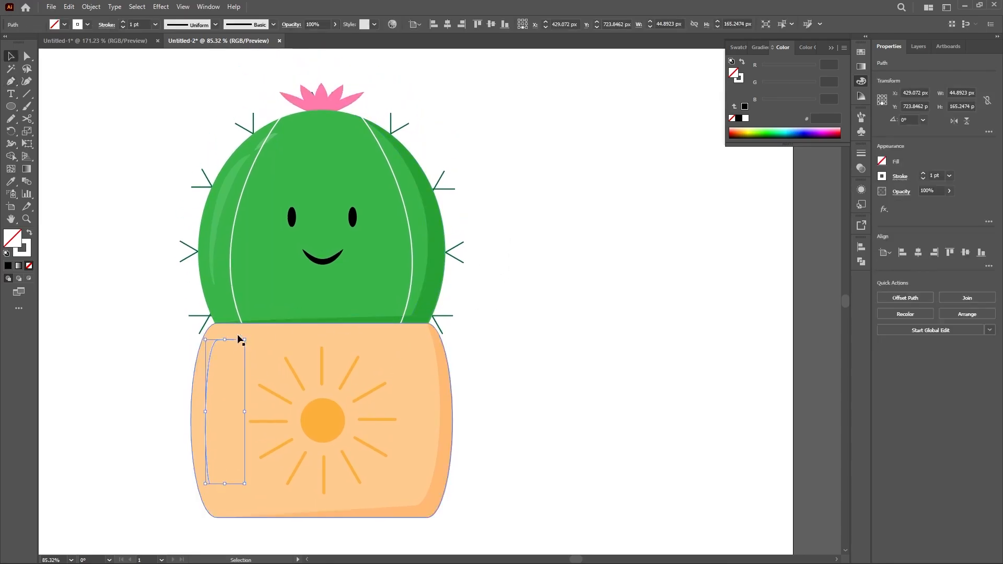
{"action": "key", "text": "i"}
{"action": "left_click", "coordinate": [226, 197]}
{"action": "key", "text": "v"}
{"action": "left_click", "coordinate": [499, 285]}
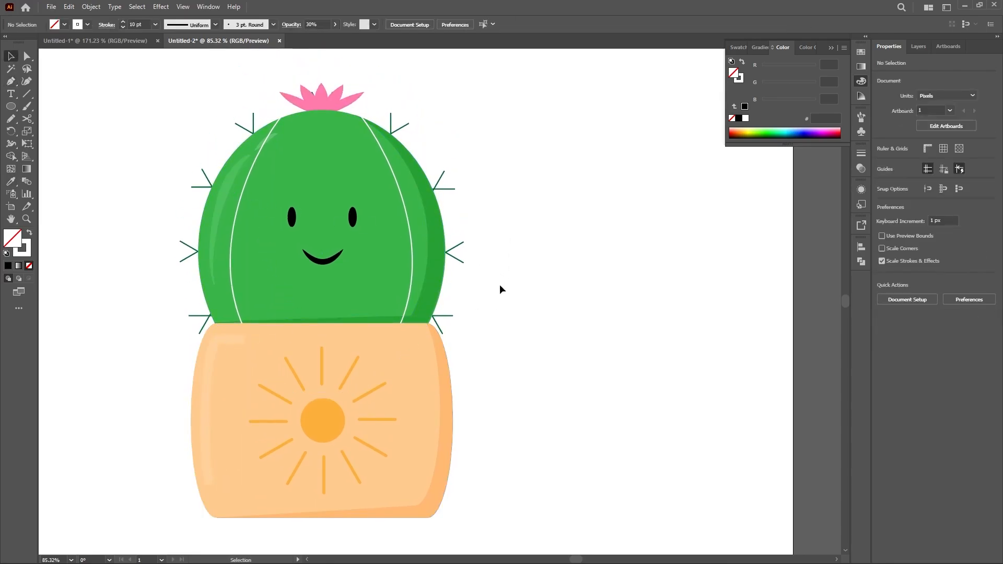
Step: Give the pot highlight a tapered width profile and adjust its opacity
{"action": "left_click", "coordinate": [226, 347]}
{"action": "left_click", "coordinate": [215, 24]}
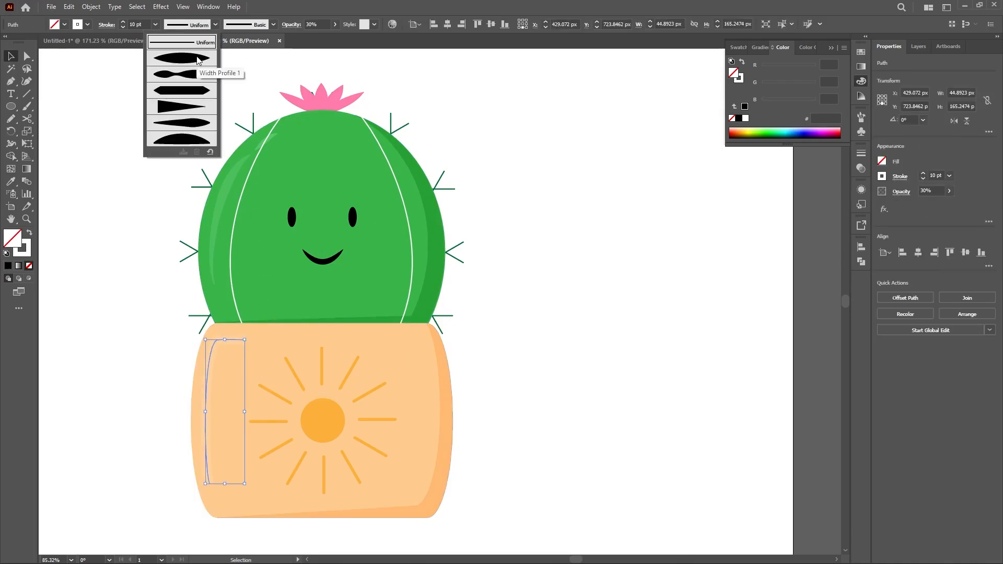
{"action": "left_click", "coordinate": [203, 127]}
{"action": "left_click", "coordinate": [119, 172]}
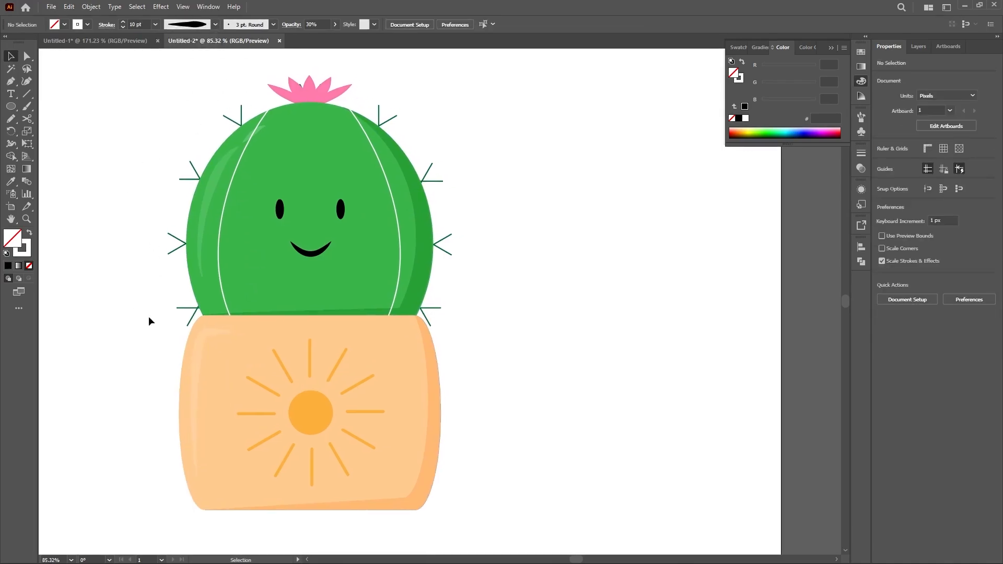
{"action": "left_click", "coordinate": [203, 343]}
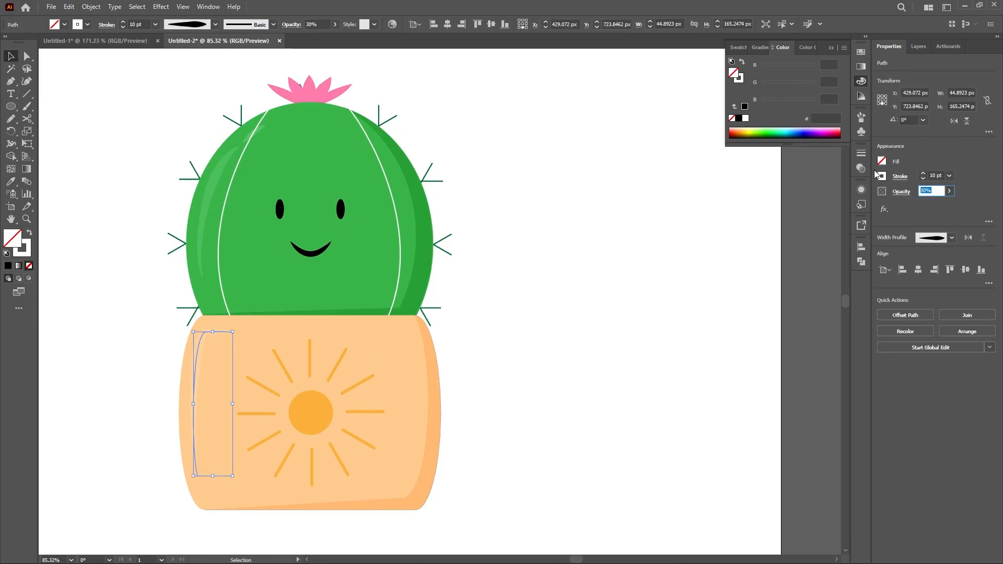
{"action": "left_click", "coordinate": [525, 304]}
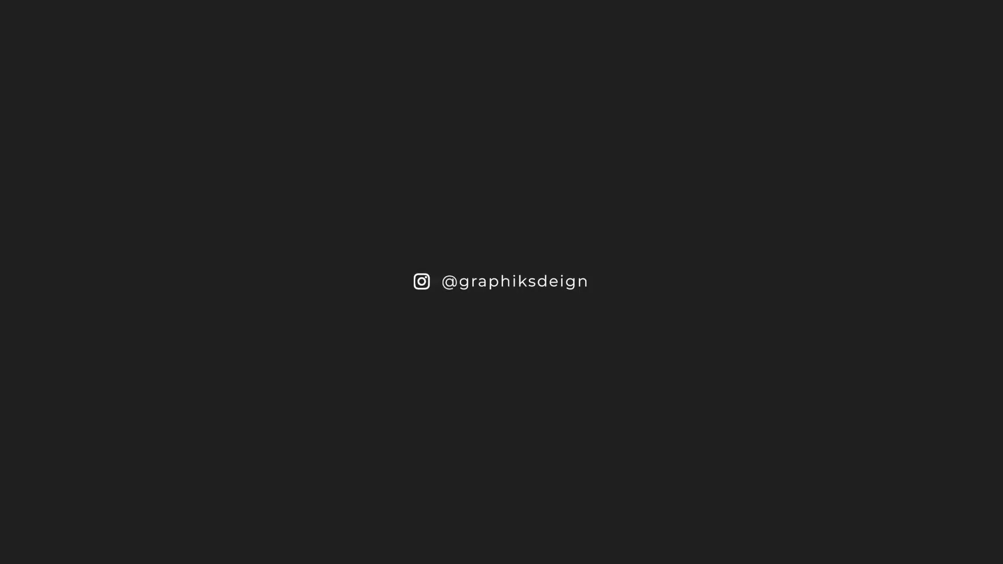